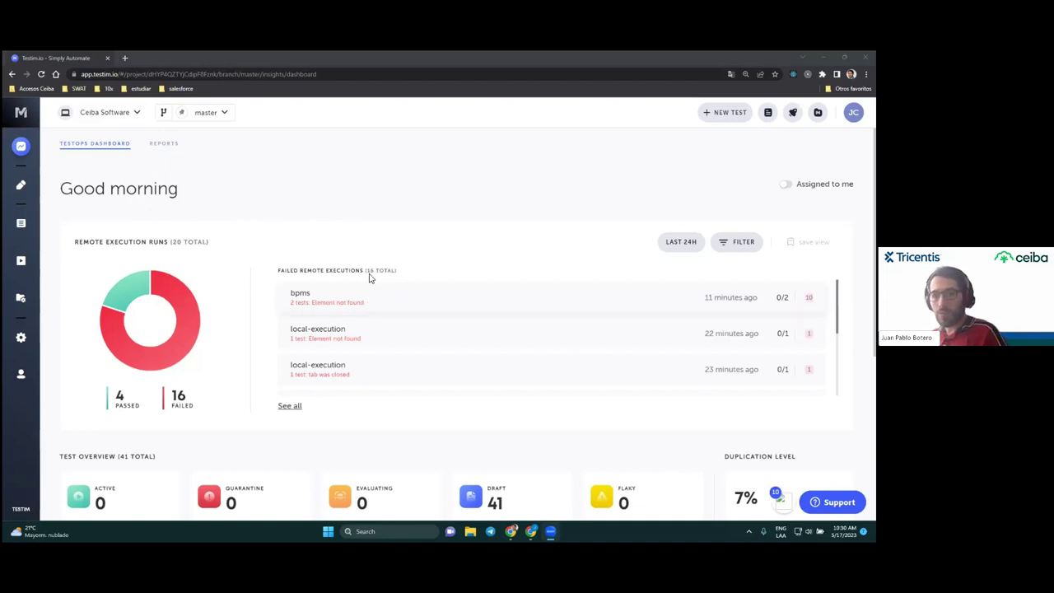
pyautogui.scroll(-1, 391, 306)
pyautogui.scroll(-2, 284, 252)
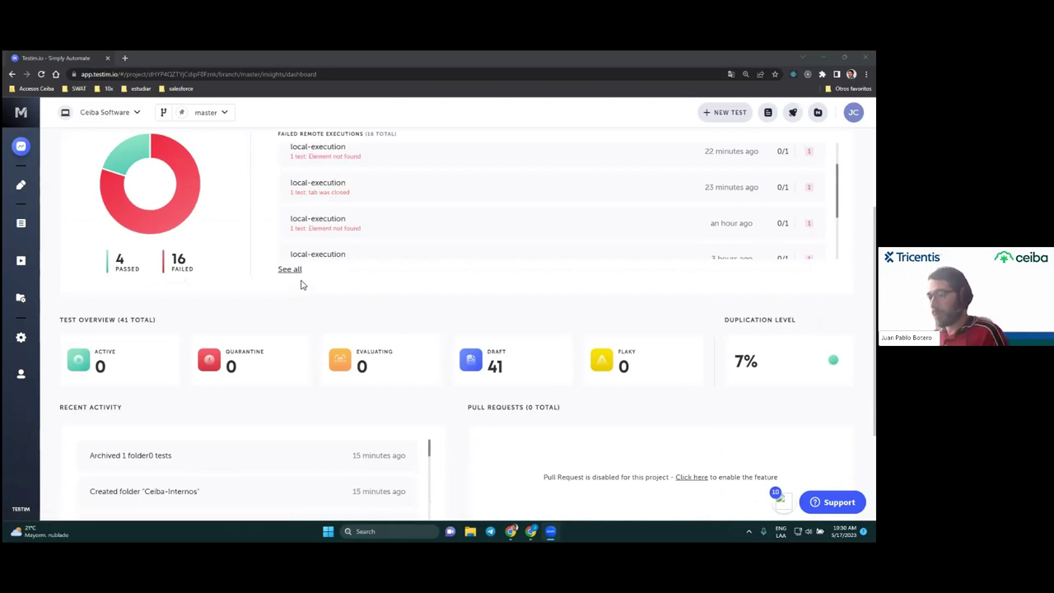
pyautogui.scroll(1, 277, 317)
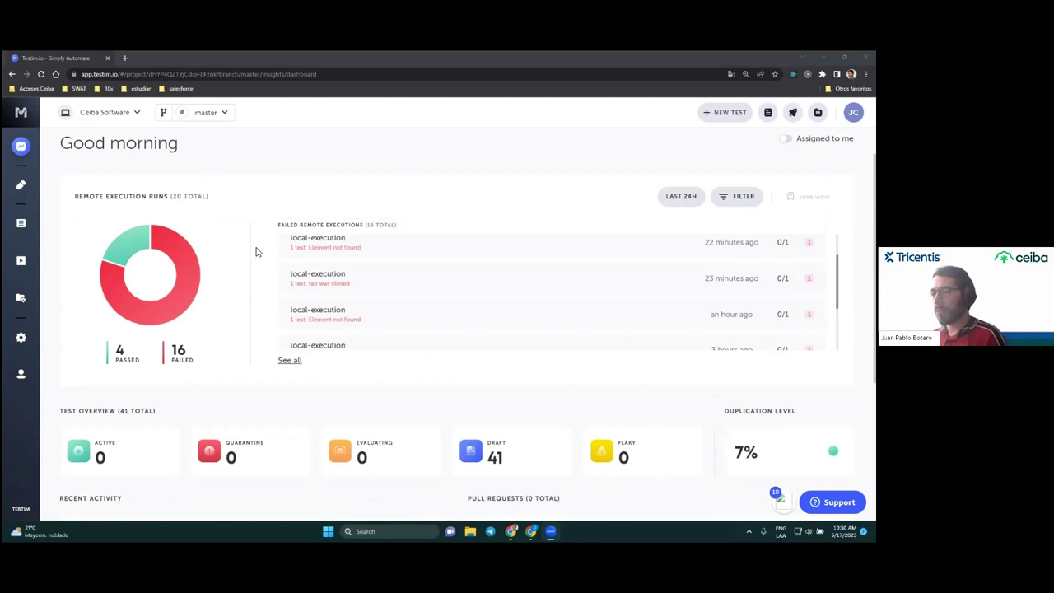
pyautogui.scroll(1, 254, 264)
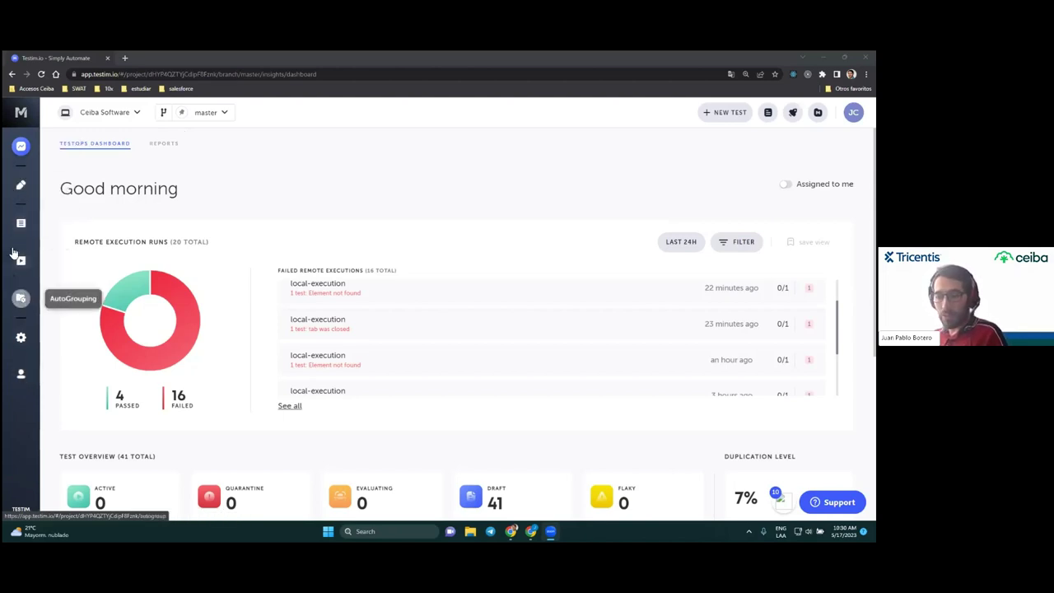
# Open a new test in the editor and start recording it on google.com.co in a maximized browser window
pyautogui.click(23, 184)
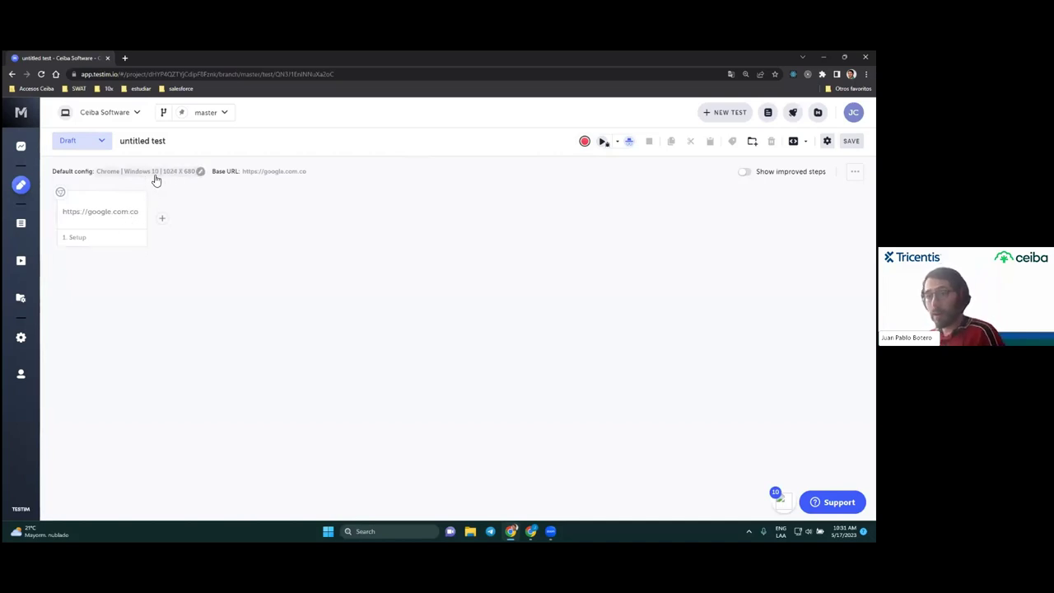
pyautogui.click(122, 206)
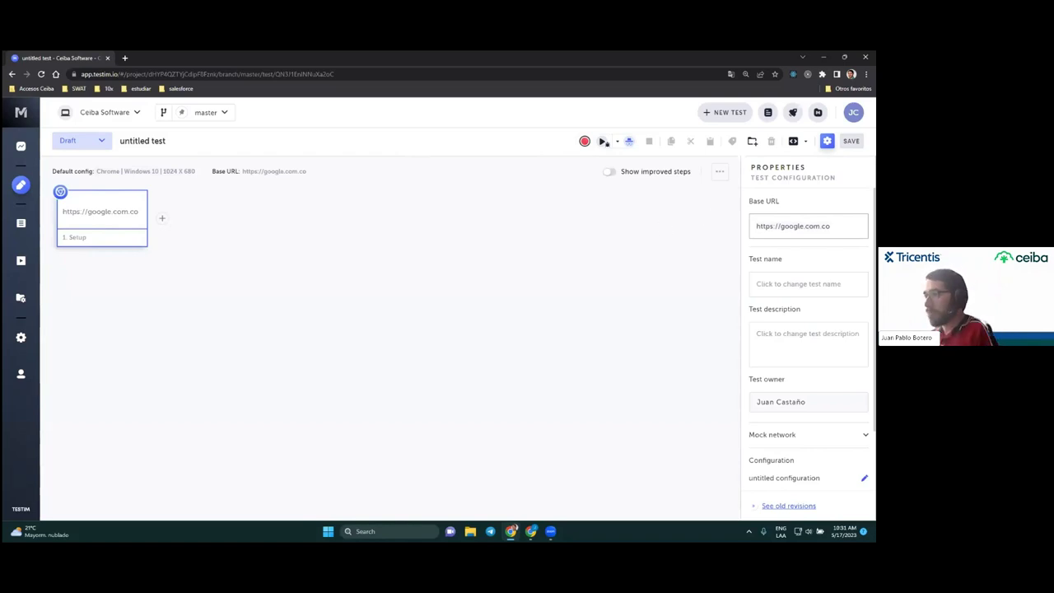
pyautogui.click(584, 142)
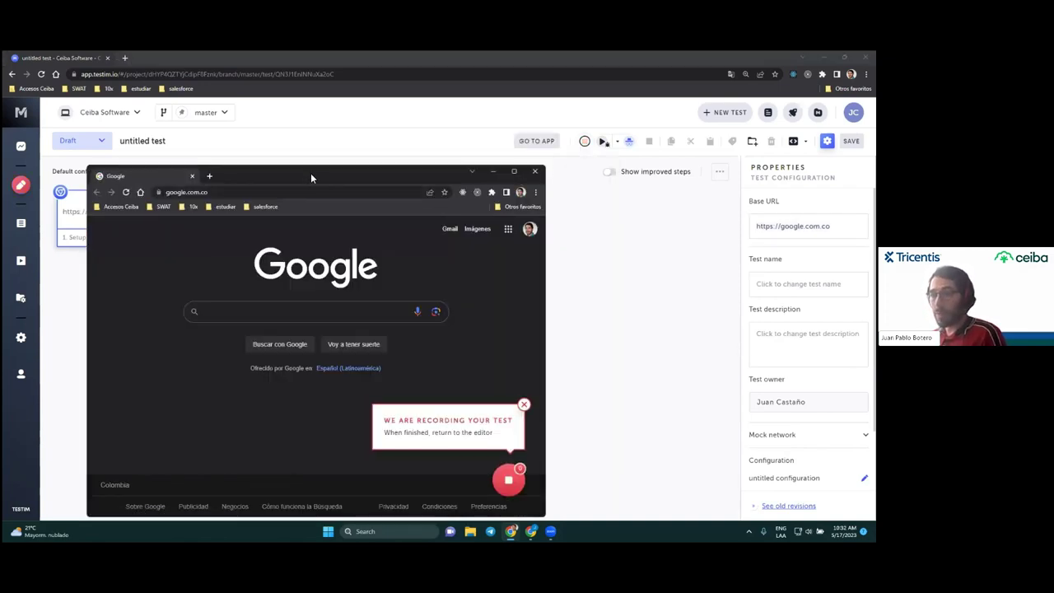
pyautogui.moveTo(312, 178); pyautogui.dragTo(328, 132)
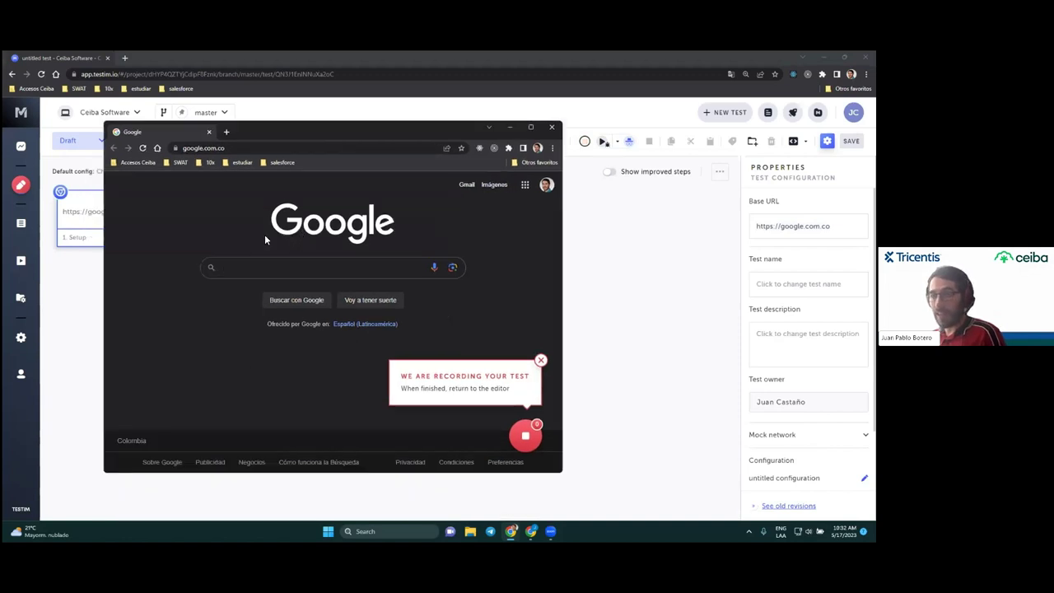
pyautogui.doubleClick(305, 126)
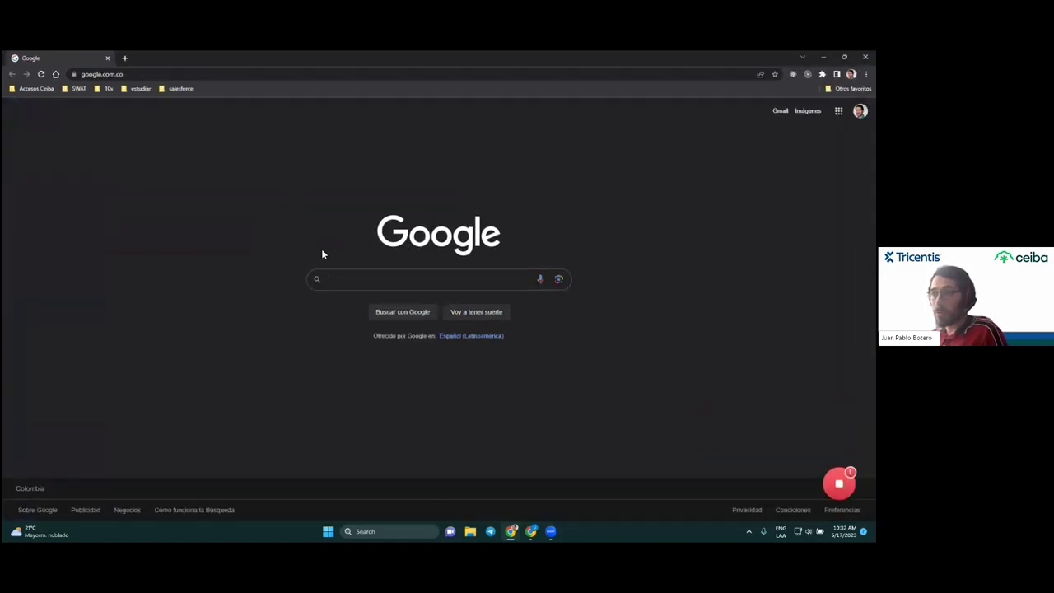
# Search Google for "que es una prueba funcional" while the test is recording
pyautogui.click(380, 274)
pyautogui.write('que es una')
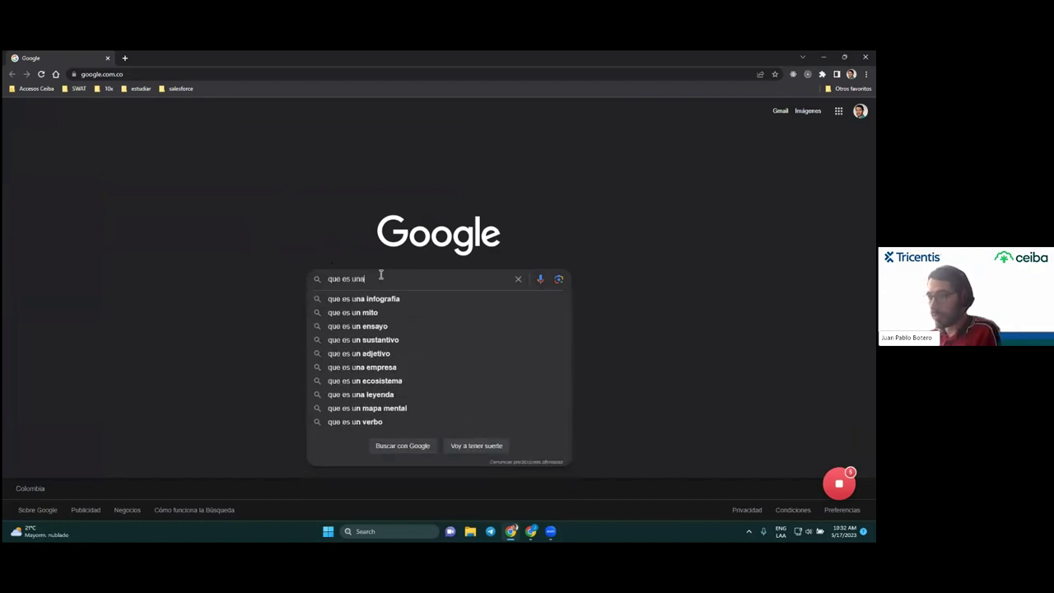
pyautogui.write(' prueba funcio')
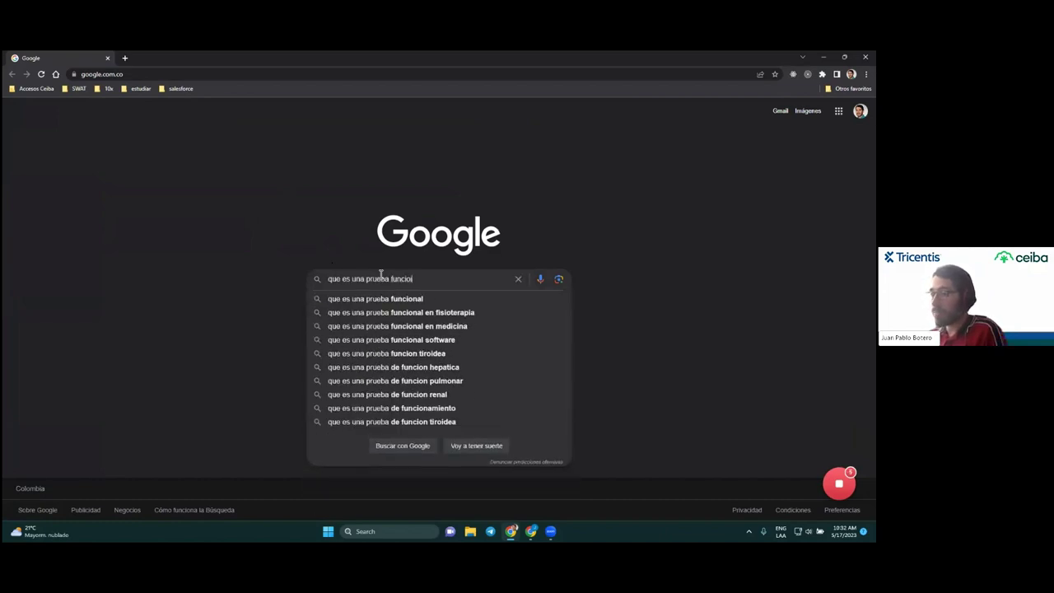
pyautogui.write('nal')
pyautogui.press('Return')
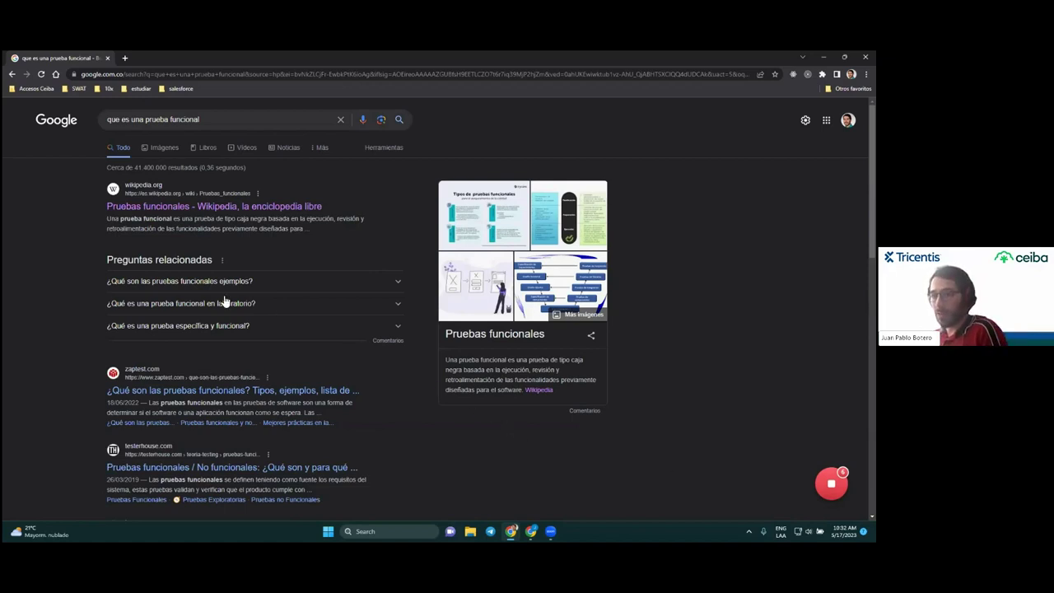
# Open the Wikipedia result "Pruebas funcionales" and bring the article's Metodologías section into view
pyautogui.click(188, 209)
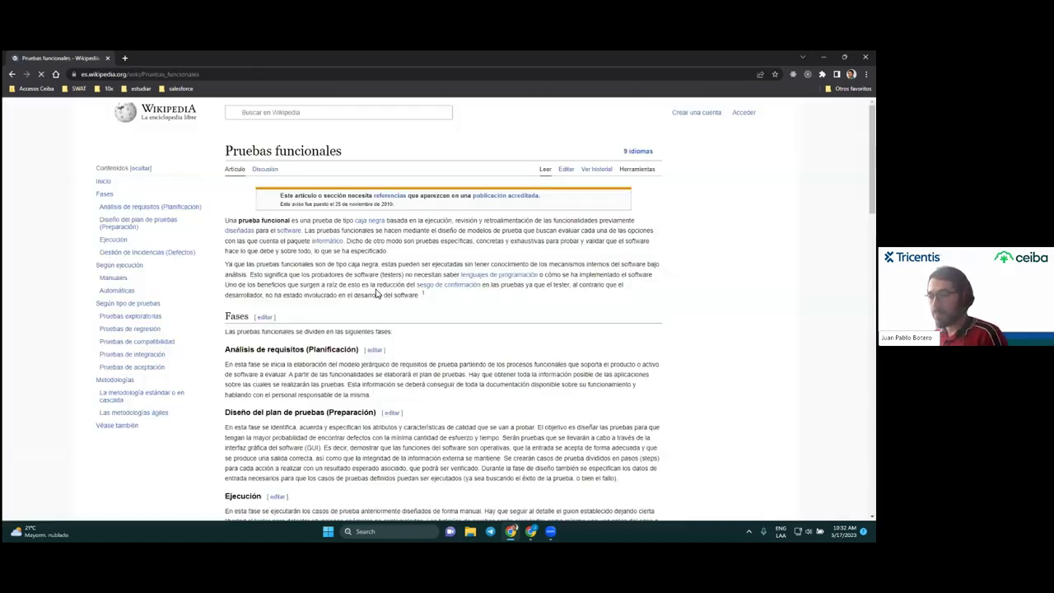
pyautogui.scroll(-10, 414, 294)
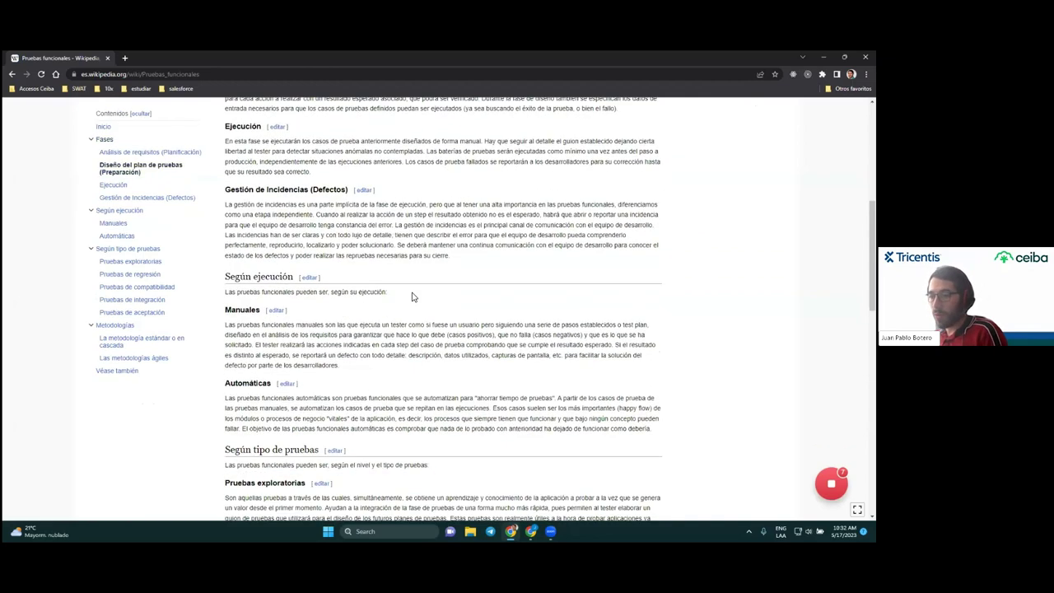
pyautogui.scroll(-12, 417, 298)
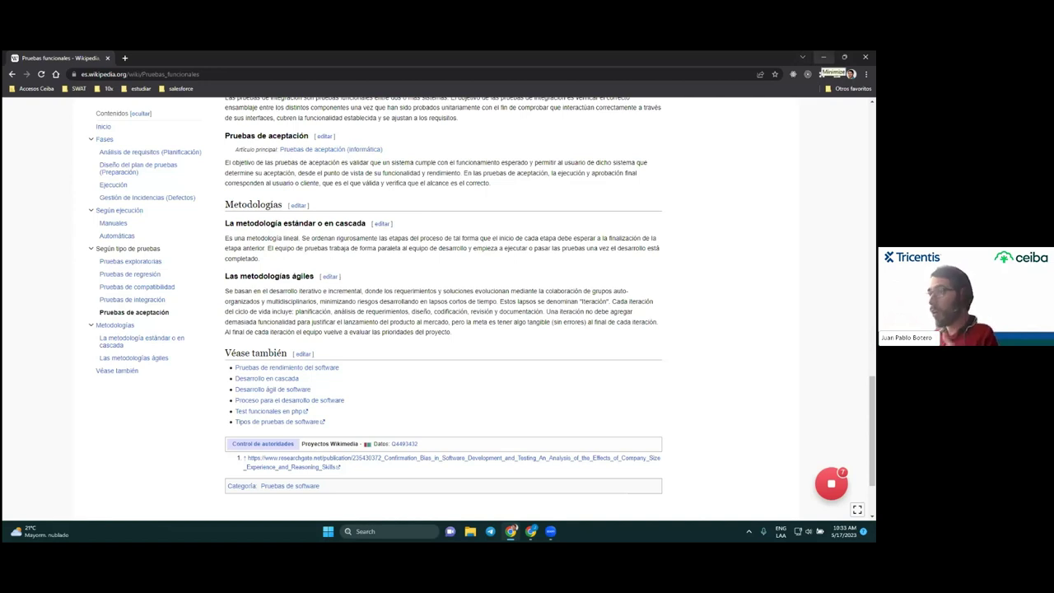
# Return to the test editor and add a Validate element text step at the end, targeting the article heading "La metodología estándar o en cascada"
pyautogui.click(824, 58)
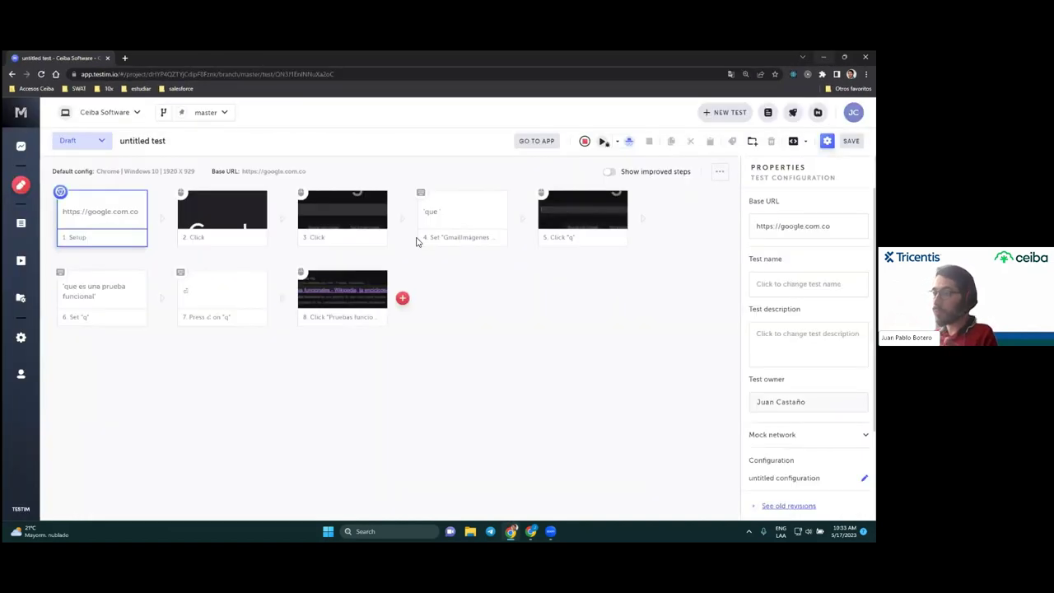
pyautogui.click(402, 315)
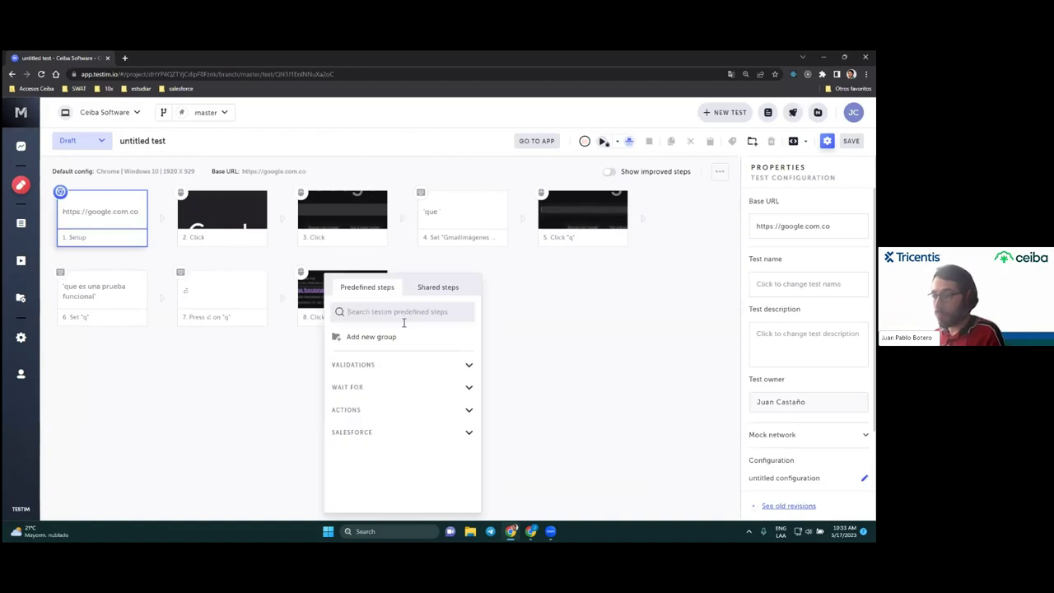
pyautogui.click(384, 367)
pyautogui.scroll(-3, 388, 416)
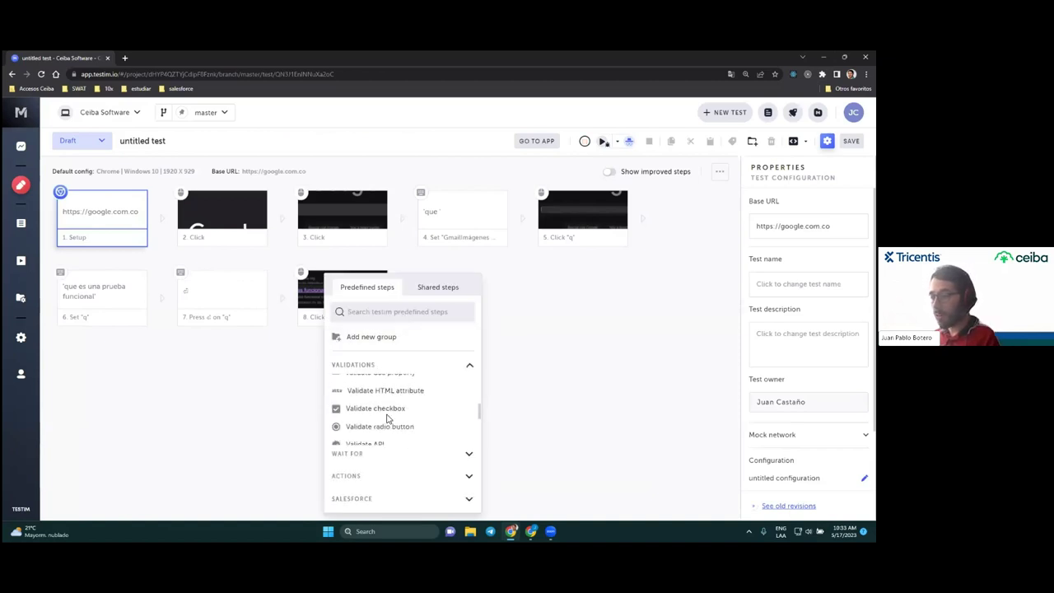
pyautogui.scroll(3, 396, 420)
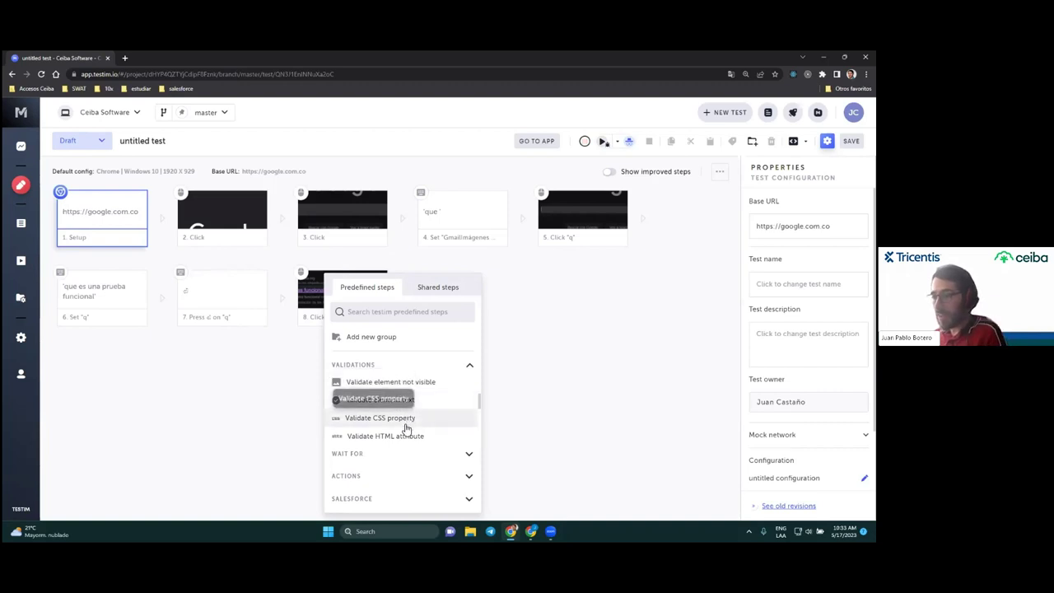
pyautogui.scroll(-2, 404, 416)
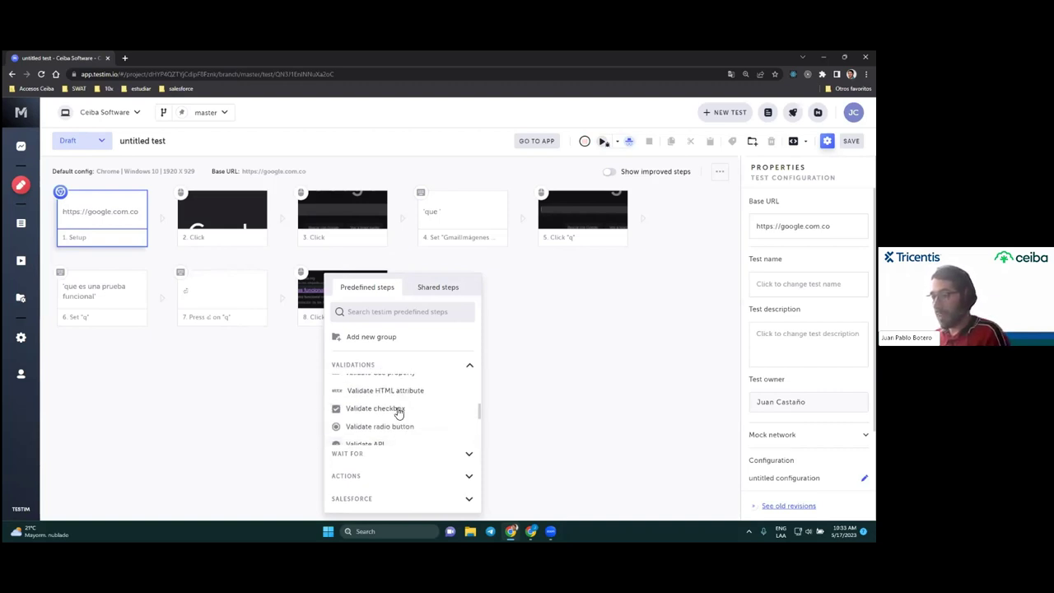
pyautogui.scroll(5, 400, 408)
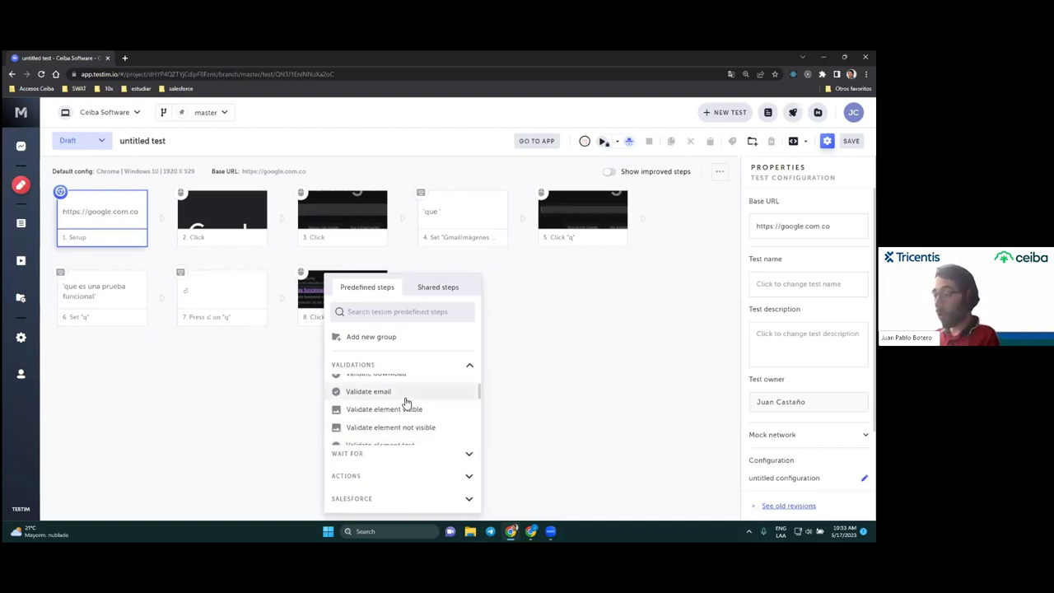
pyautogui.scroll(1, 405, 407)
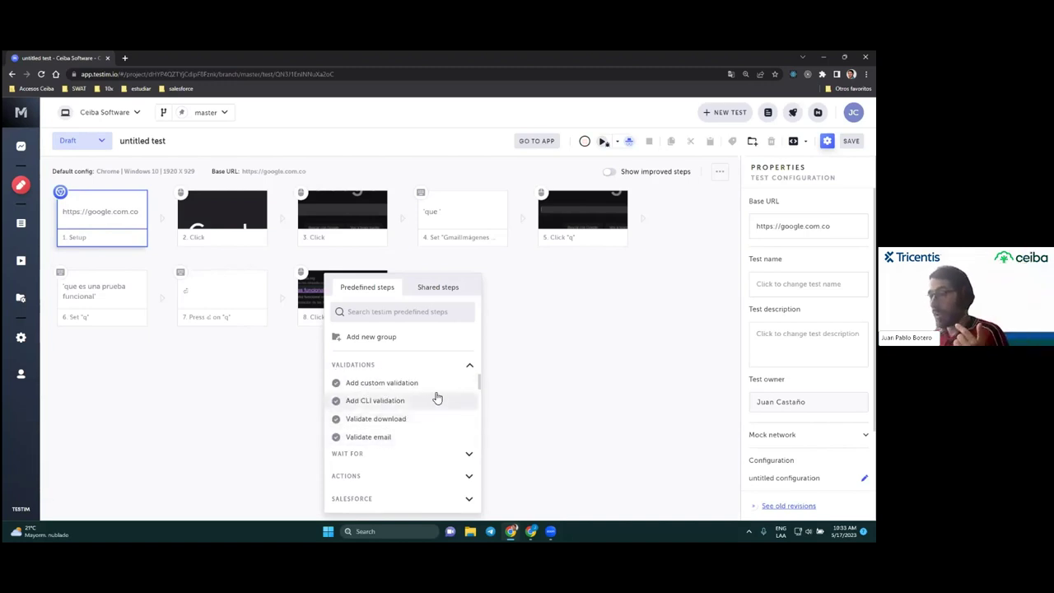
pyautogui.scroll(-2, 438, 399)
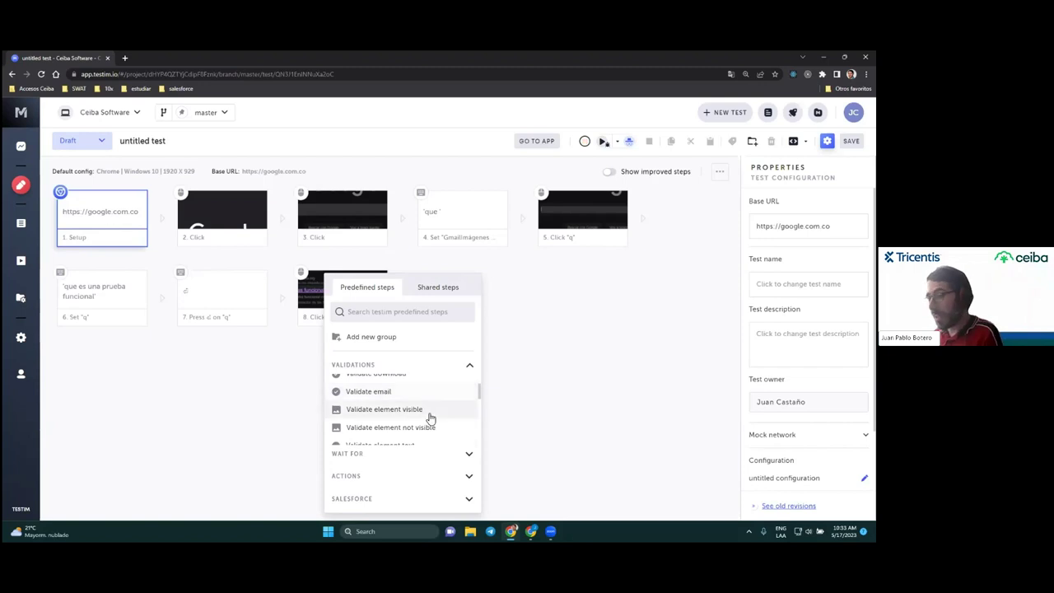
pyautogui.scroll(-2, 430, 416)
pyautogui.click(417, 409)
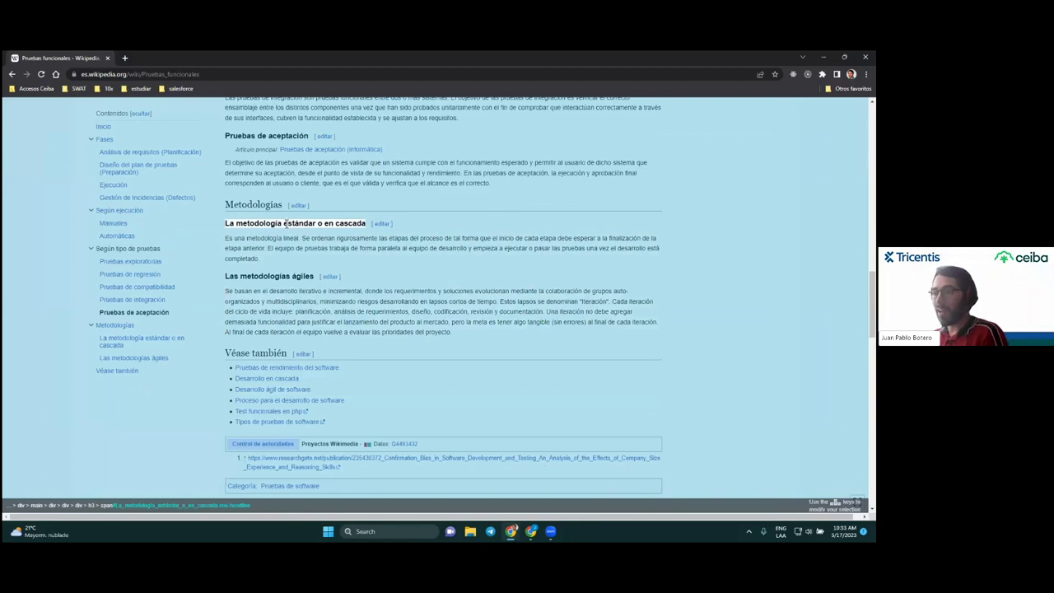
pyautogui.click(285, 224)
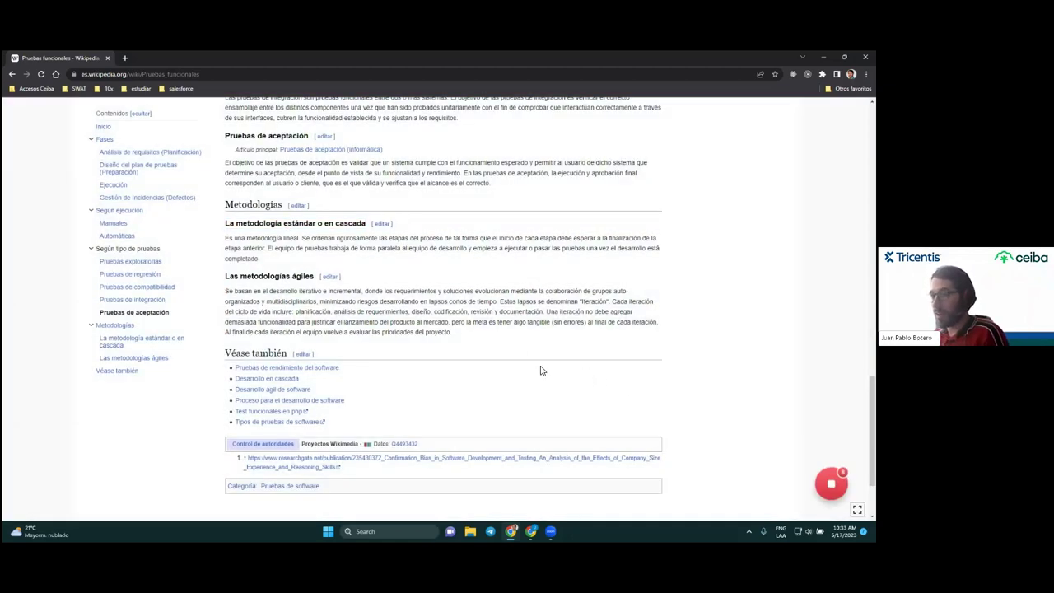
# Append another Validate element text step for the article heading "Las metodologías ágiles" and stop the recording
pyautogui.click(823, 57)
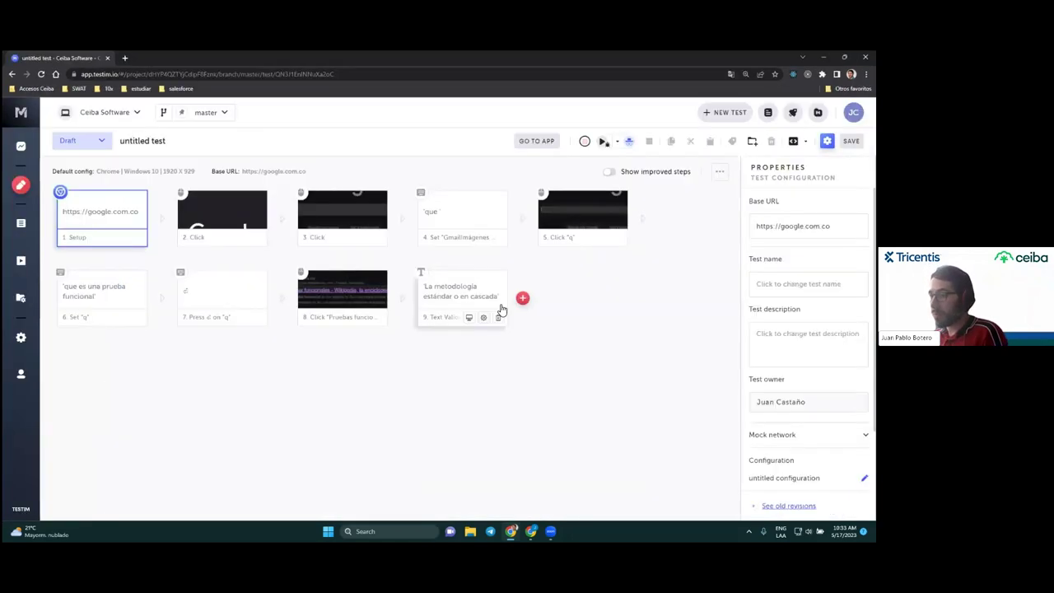
pyautogui.click(522, 315)
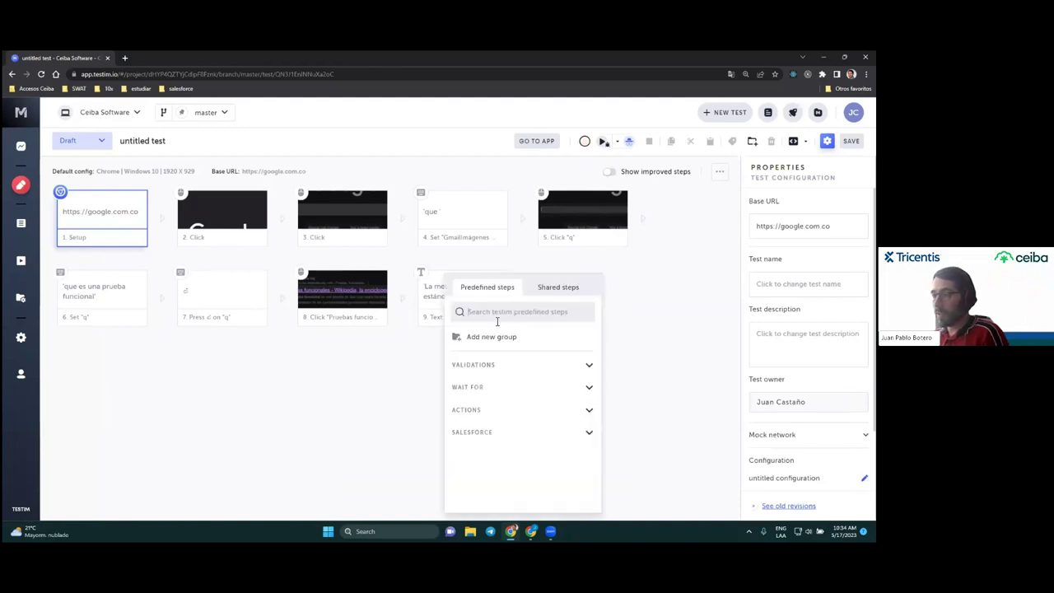
pyautogui.scroll(-2, 515, 416)
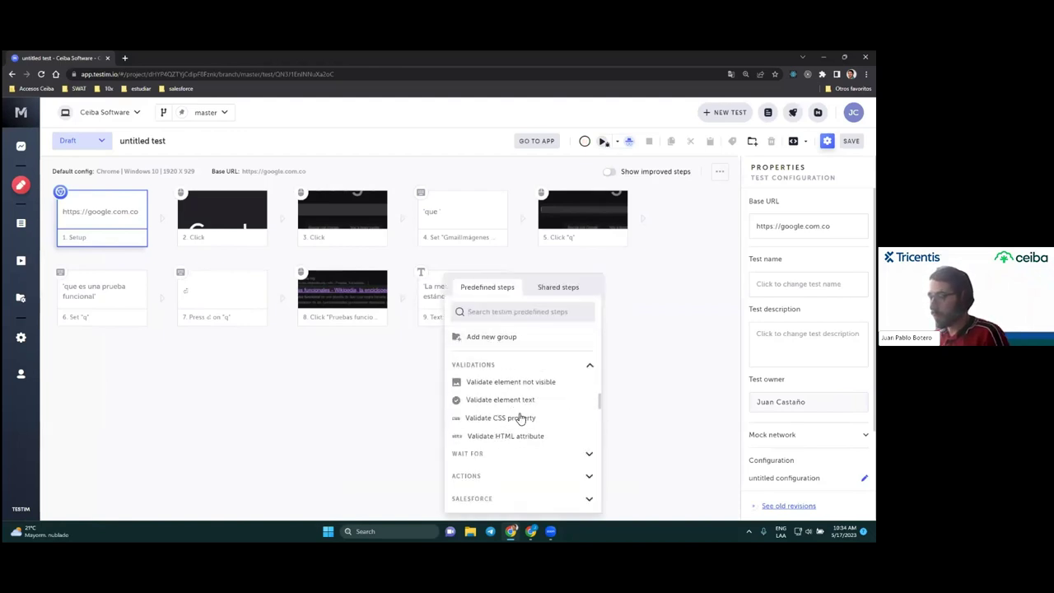
pyautogui.click(540, 407)
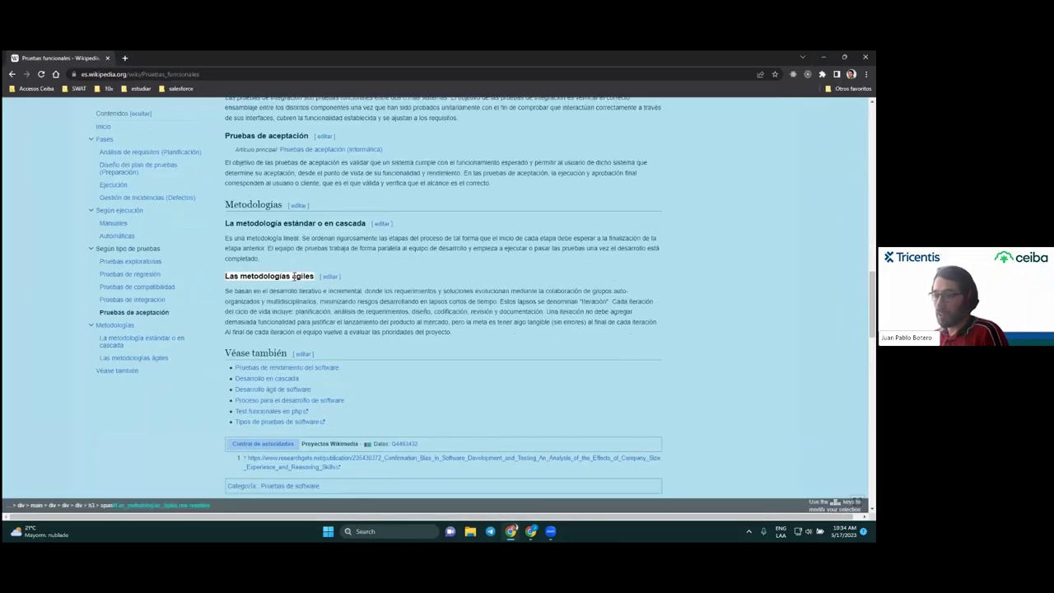
pyautogui.click(294, 276)
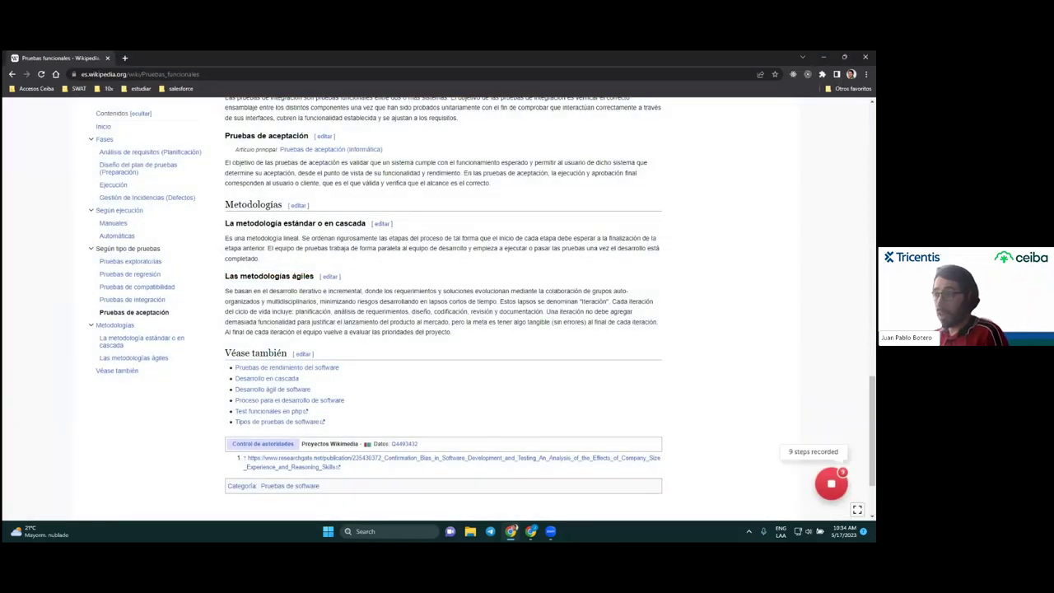
pyautogui.click(831, 483)
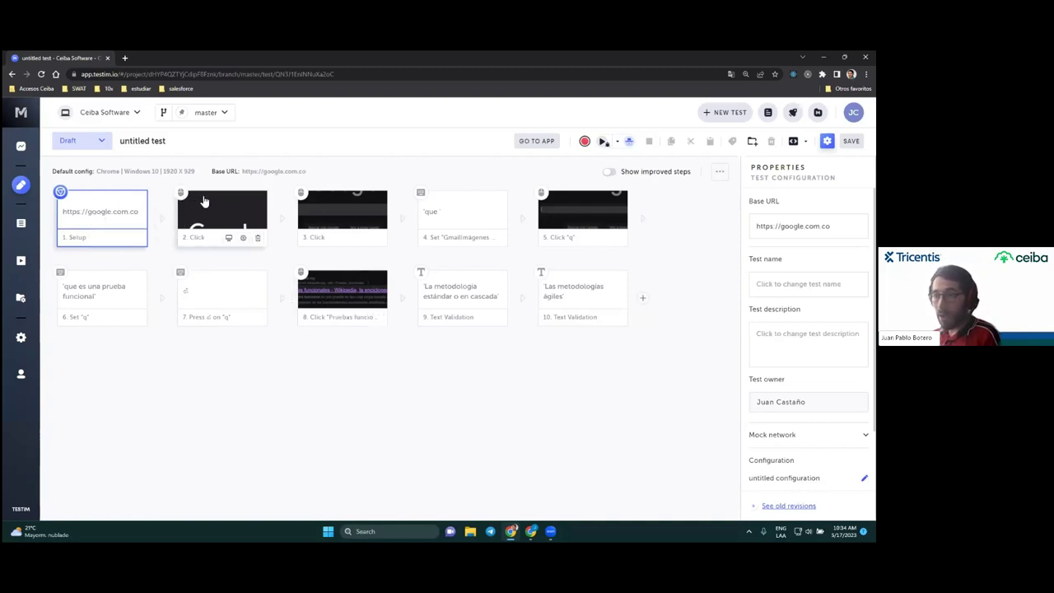
# Inspect the properties of the first four recorded test steps, from Setup to the 'que' text entry
pyautogui.click(247, 216)
pyautogui.click(326, 221)
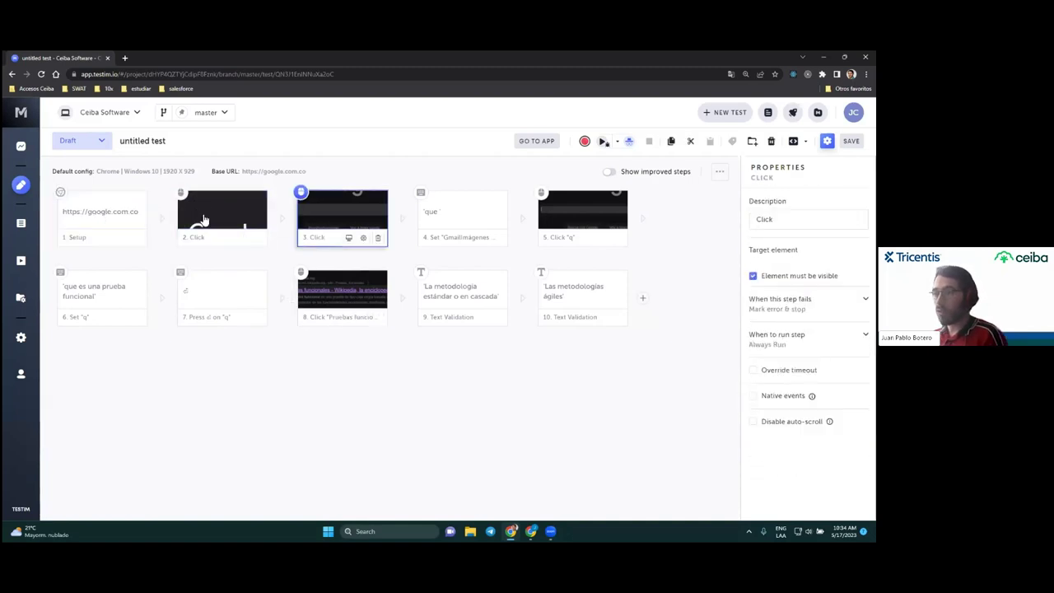
pyautogui.click(124, 203)
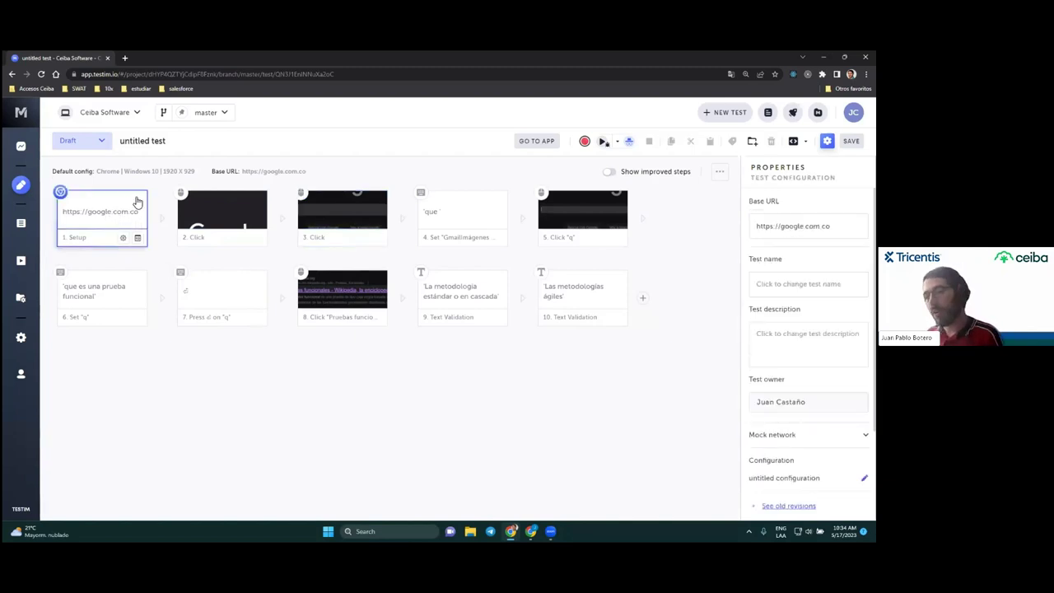
pyautogui.click(234, 209)
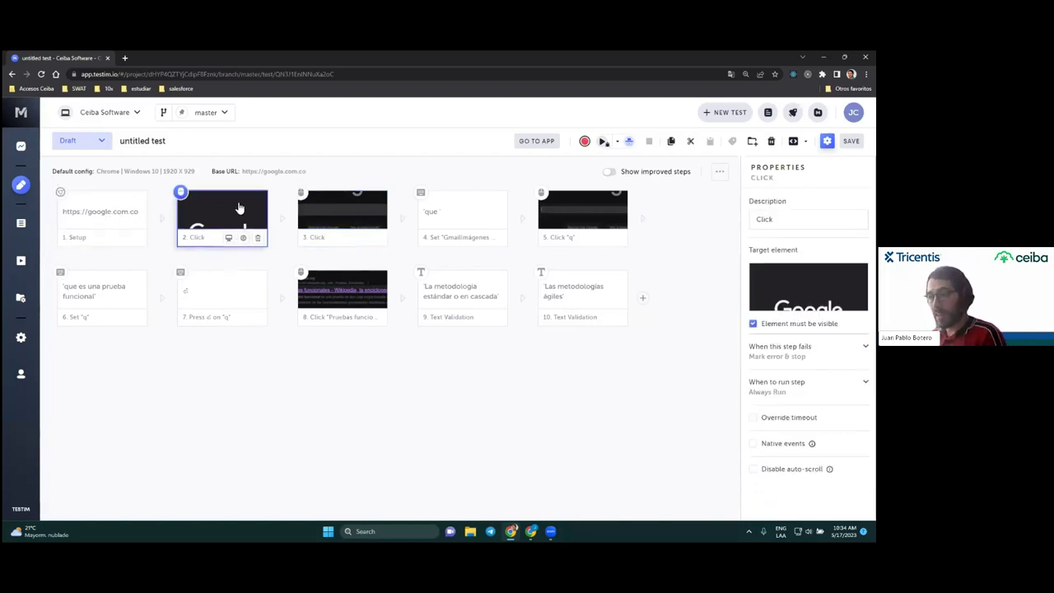
pyautogui.click(326, 218)
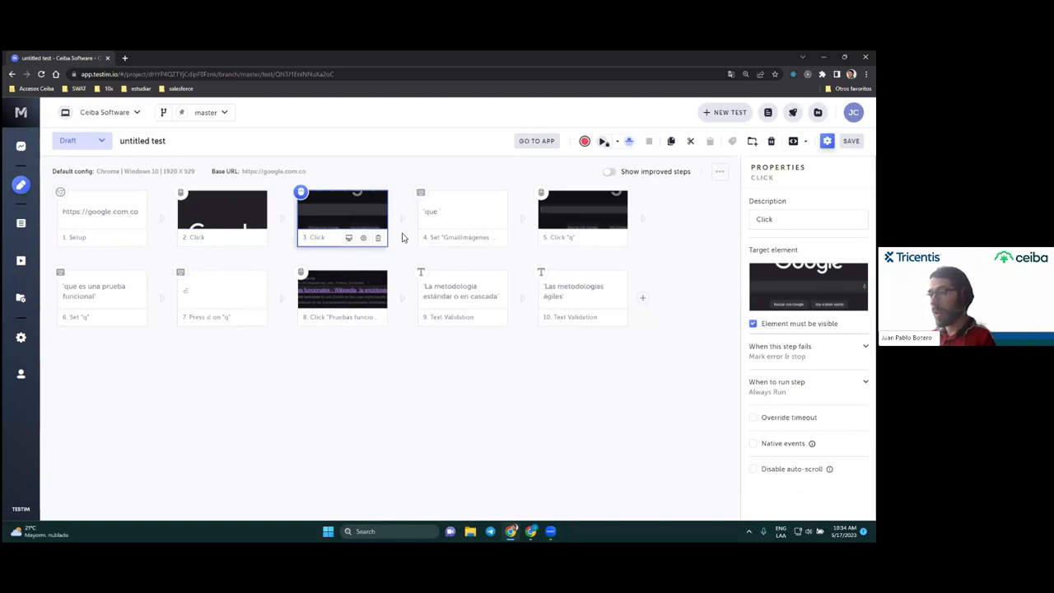
pyautogui.click(454, 204)
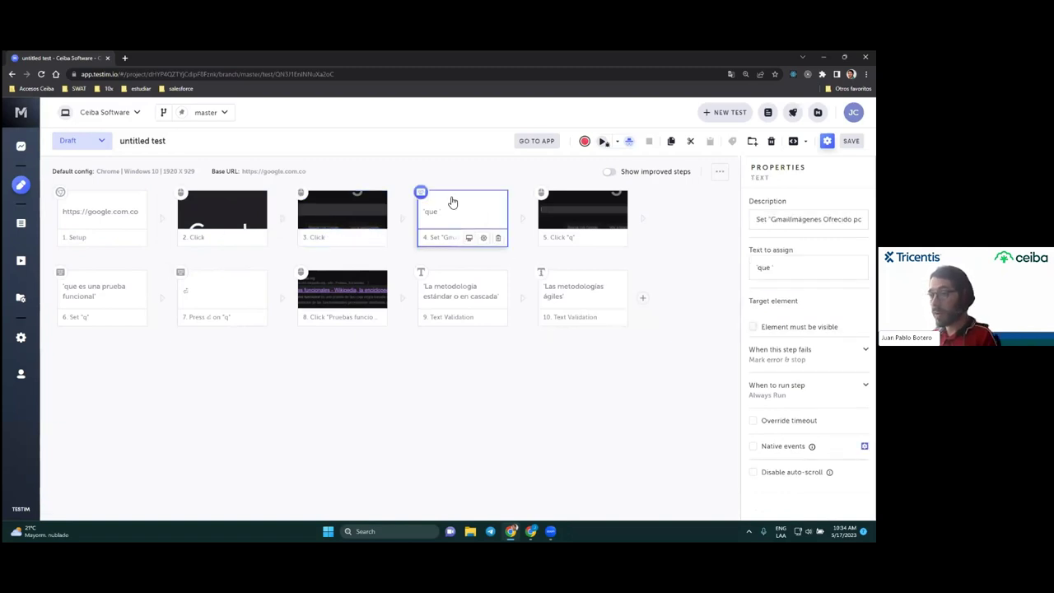
# Inspect the properties of the remaining recorded steps, from Click "q" through the key press and Wikipedia click to the two text validations
pyautogui.click(569, 216)
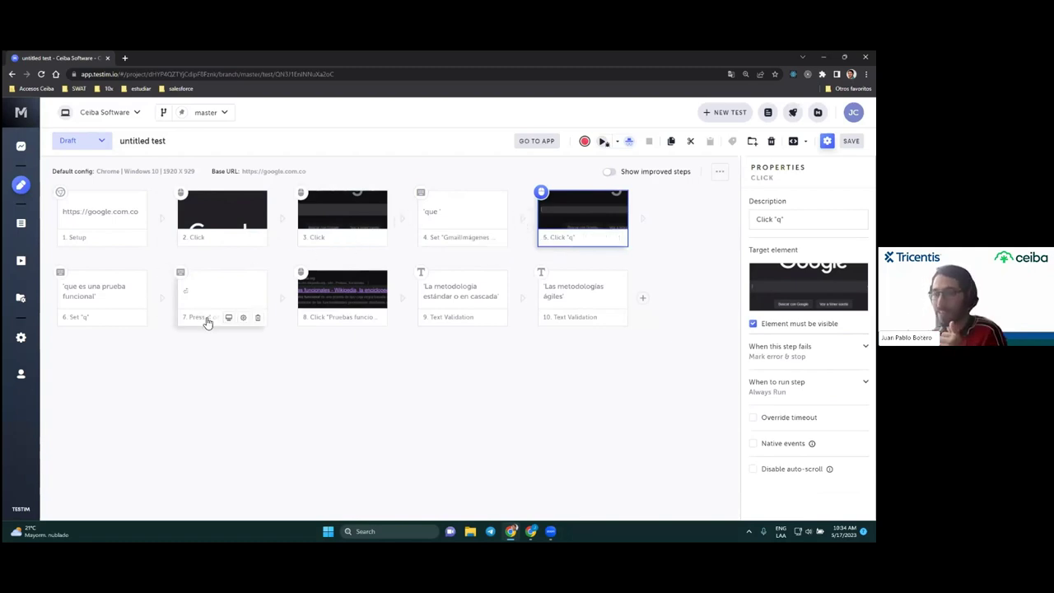
pyautogui.click(216, 293)
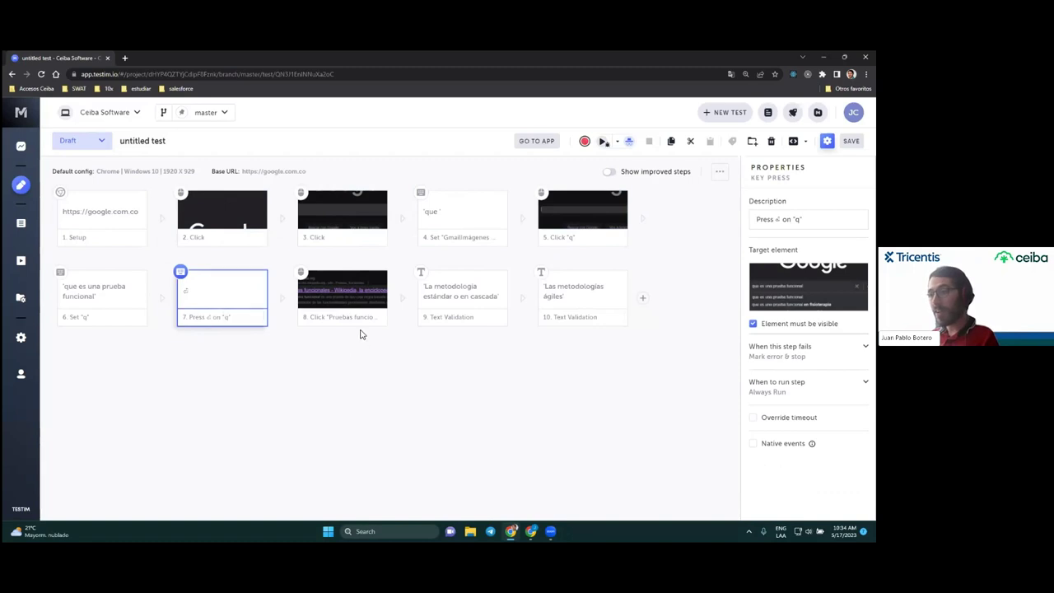
pyautogui.click(365, 297)
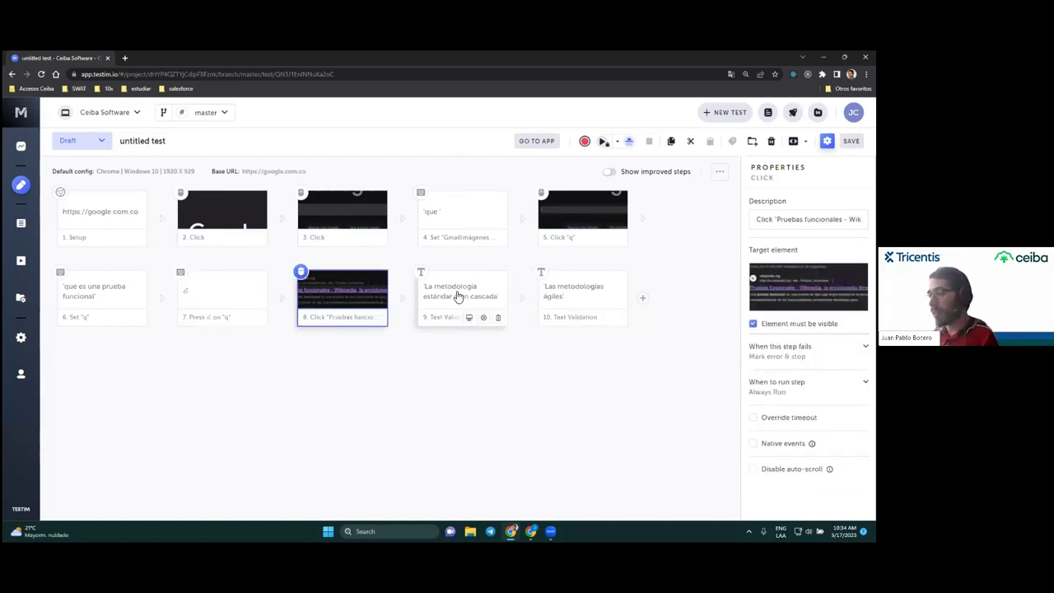
pyautogui.click(568, 295)
pyautogui.click(477, 296)
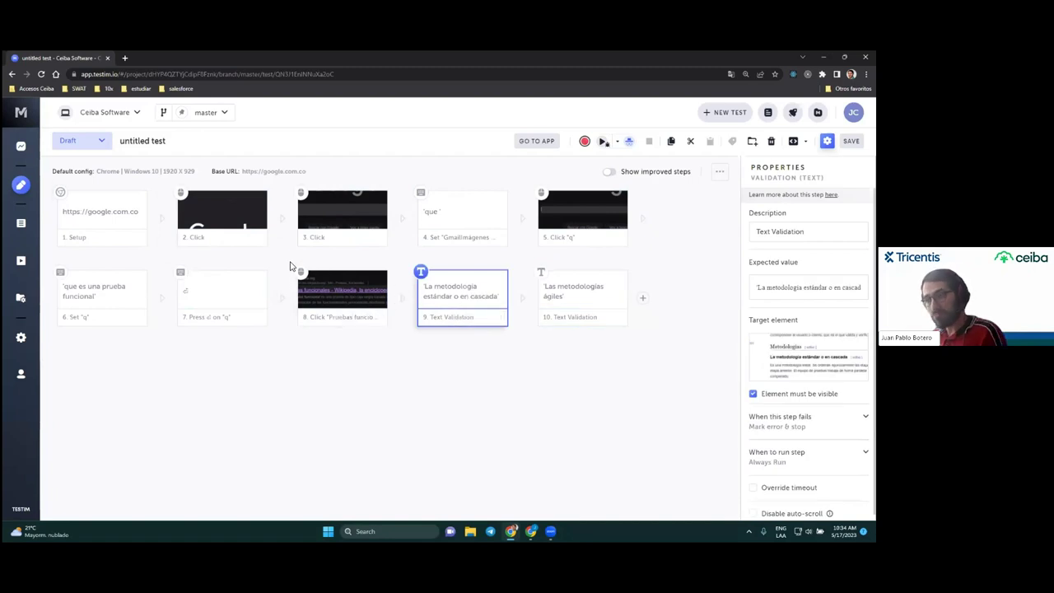
# Run the whole test locally, close the run window and check the warning markers on the test steps
pyautogui.click(603, 144)
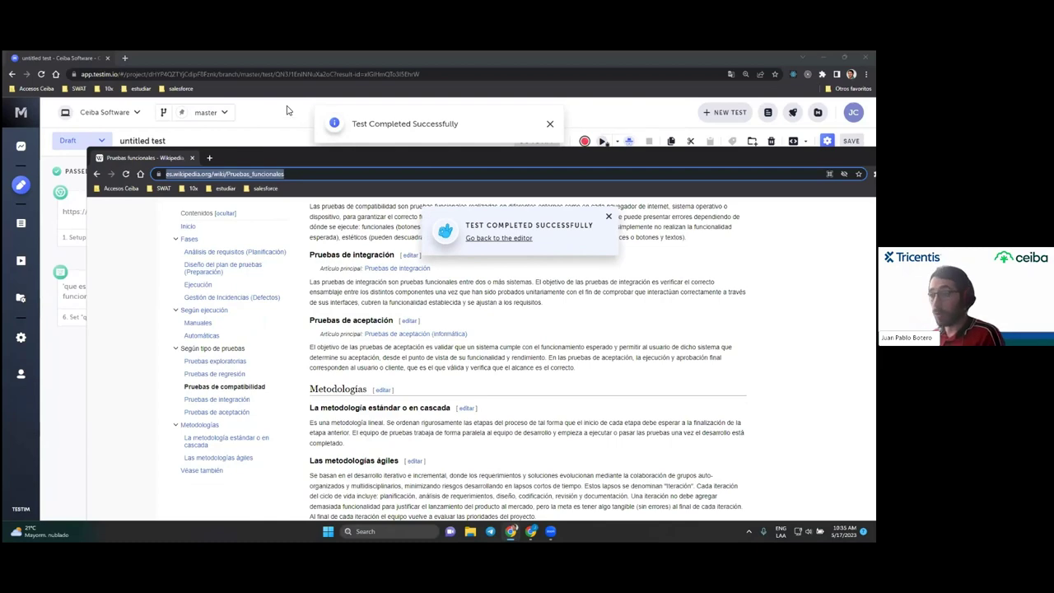
pyautogui.click(191, 157)
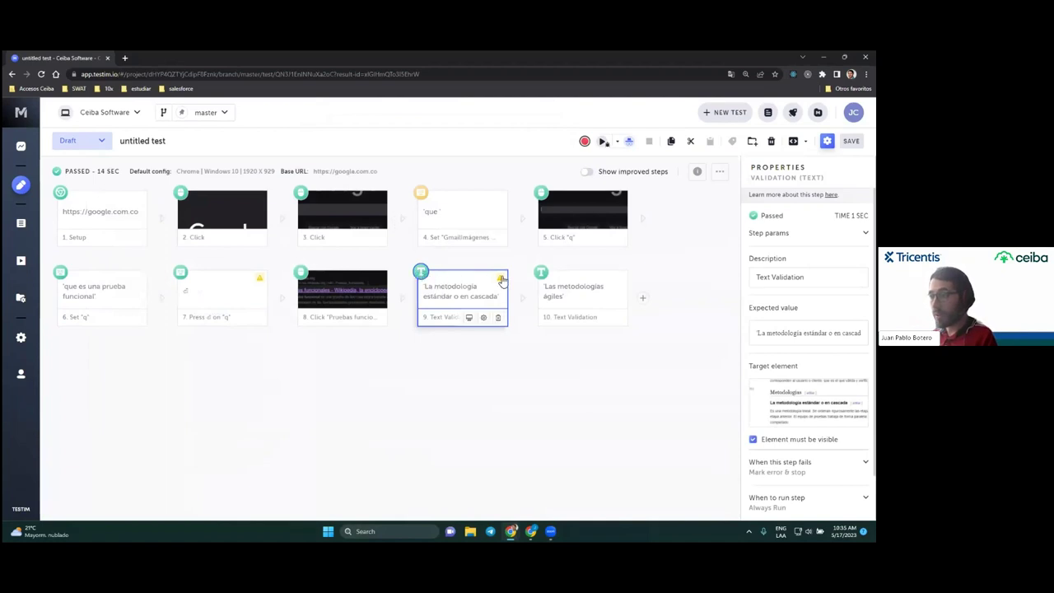
pyautogui.moveTo(501, 281)
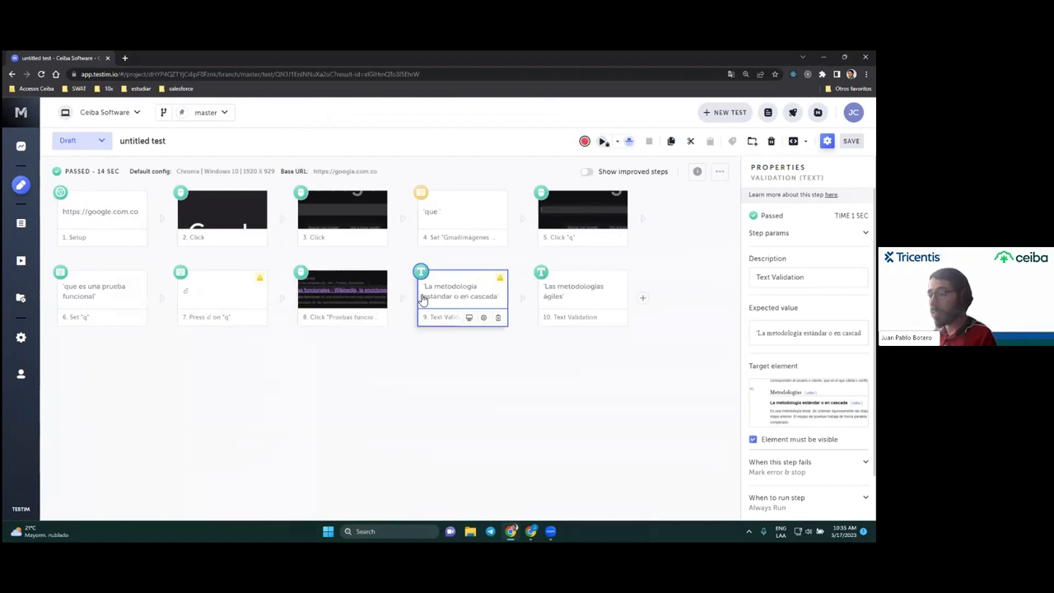
pyautogui.moveTo(263, 284)
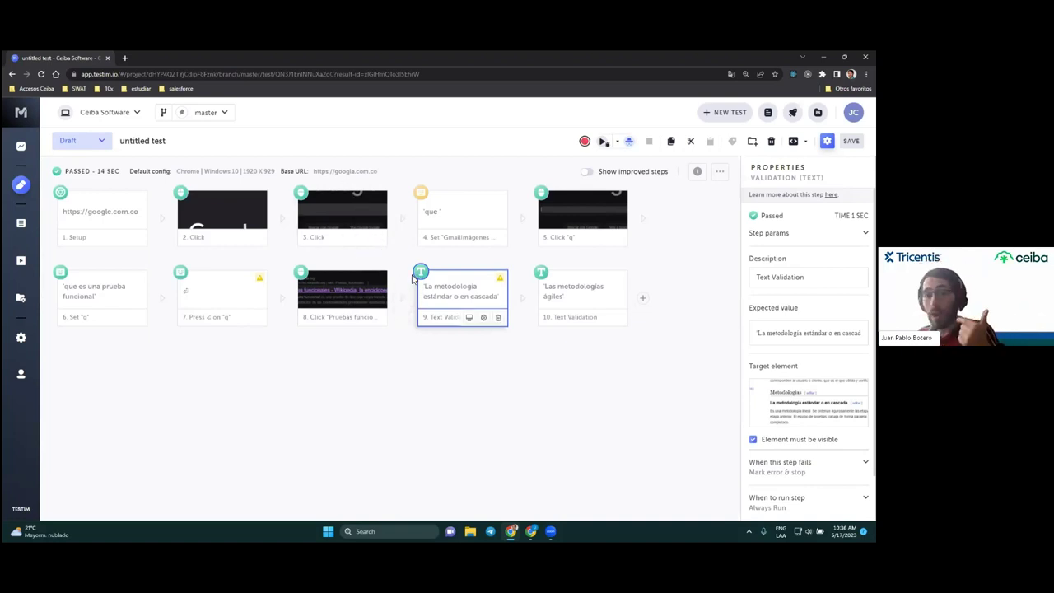
# Open the target element locators of the Click "Pruebas funcionales" step
pyautogui.click(365, 278)
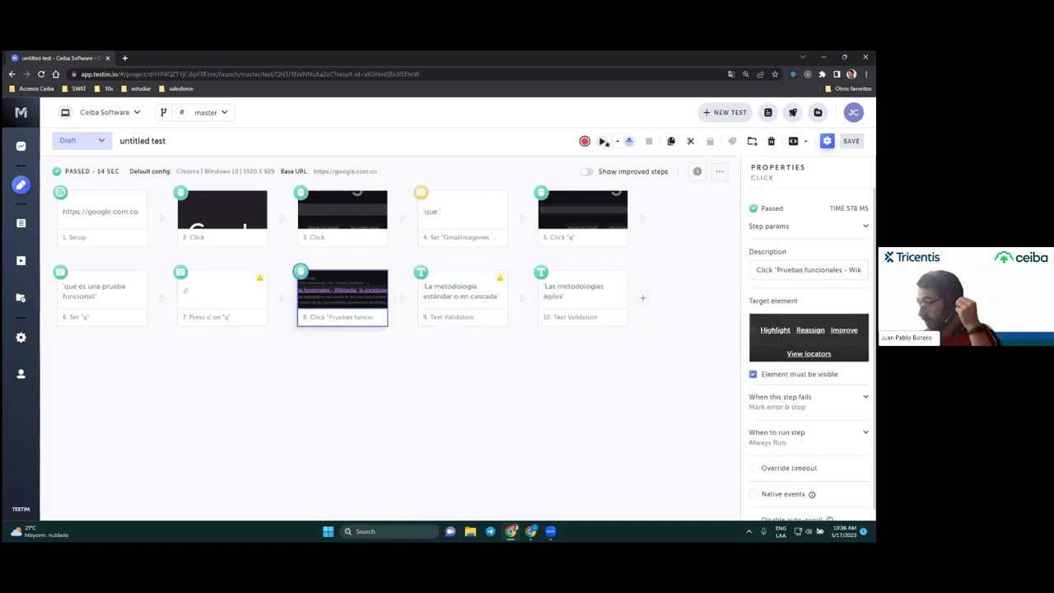
pyautogui.click(352, 284)
pyautogui.click(353, 288)
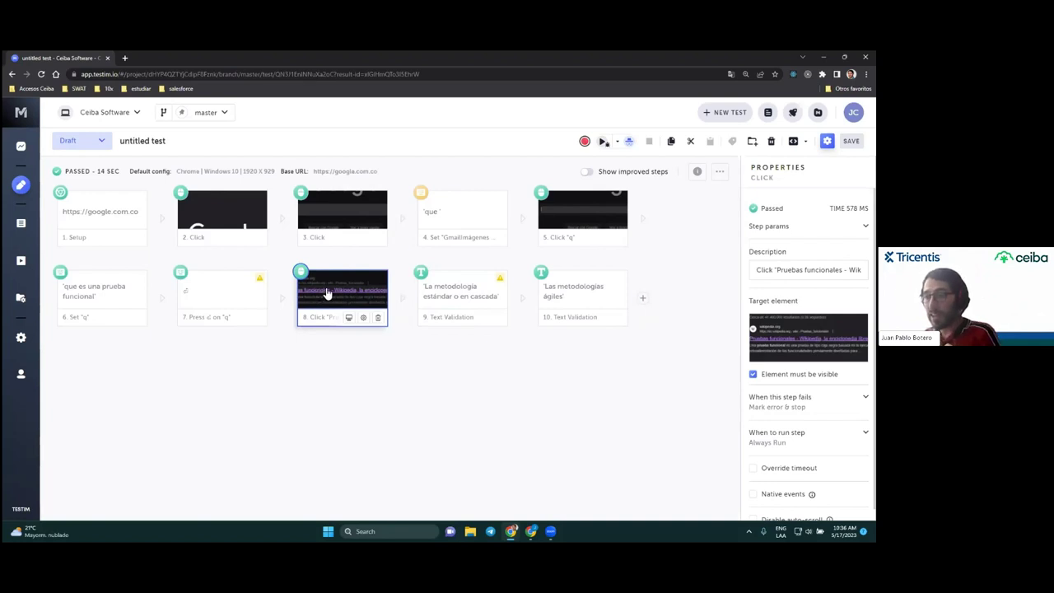
pyautogui.moveTo(809, 338)
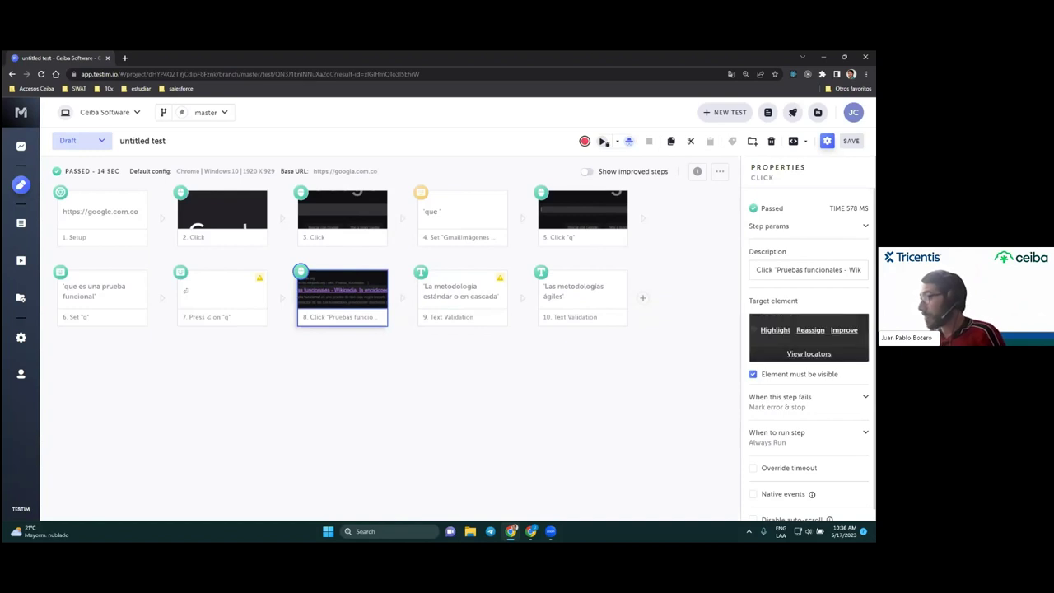
pyautogui.click(809, 353)
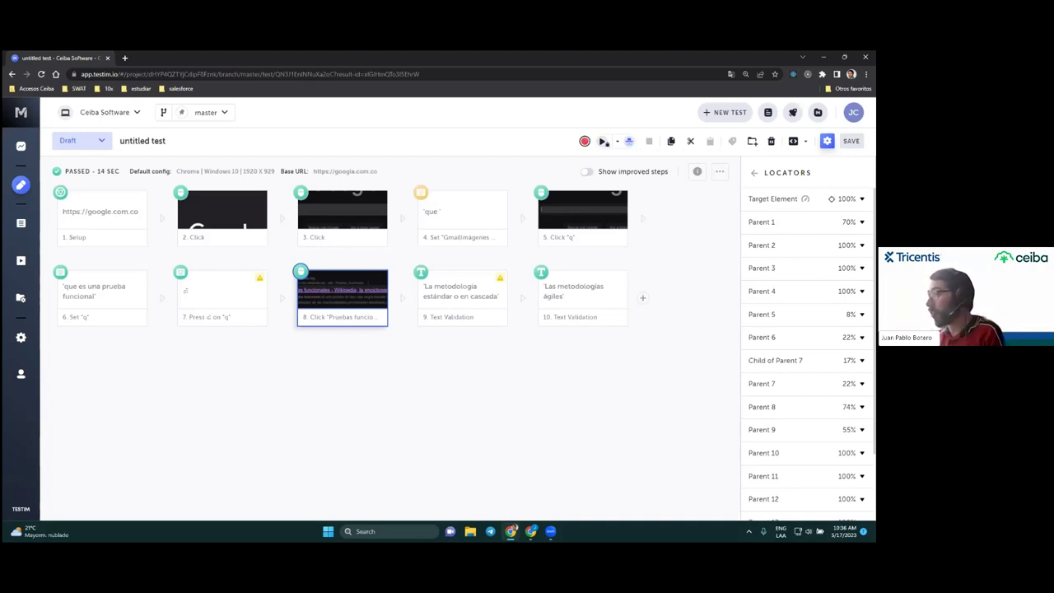
# Examine the locator attributes and scores of the Target Element and Parent 2, dismiss the element-choosing prompt and return to the step properties
pyautogui.click(833, 198)
pyautogui.click(832, 199)
pyautogui.click(832, 259)
pyautogui.scroll(-1, 807, 354)
pyautogui.click(832, 257)
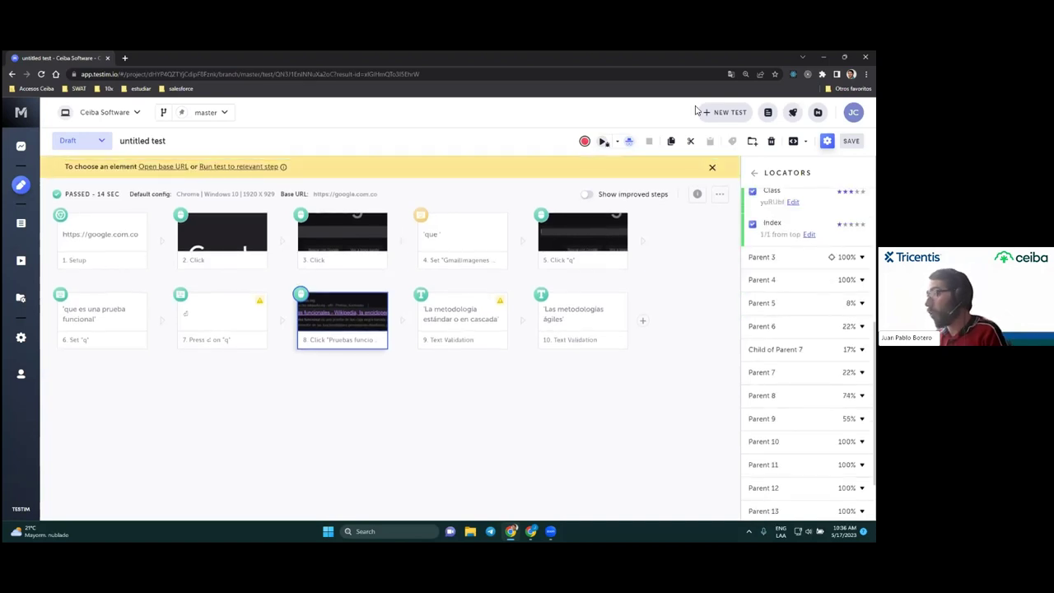
pyautogui.click(713, 167)
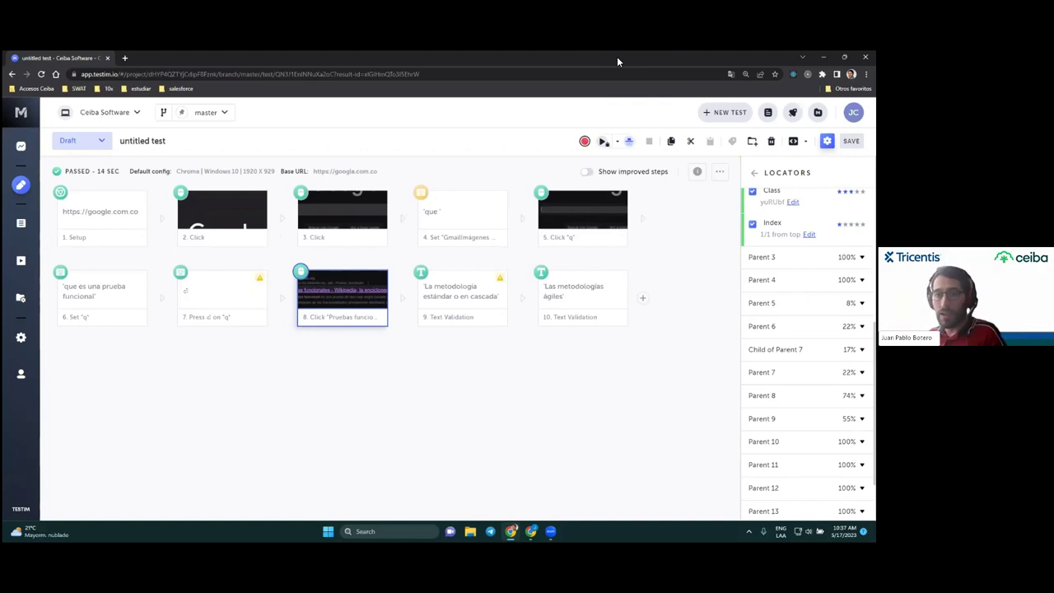
pyautogui.scroll(3, 807, 346)
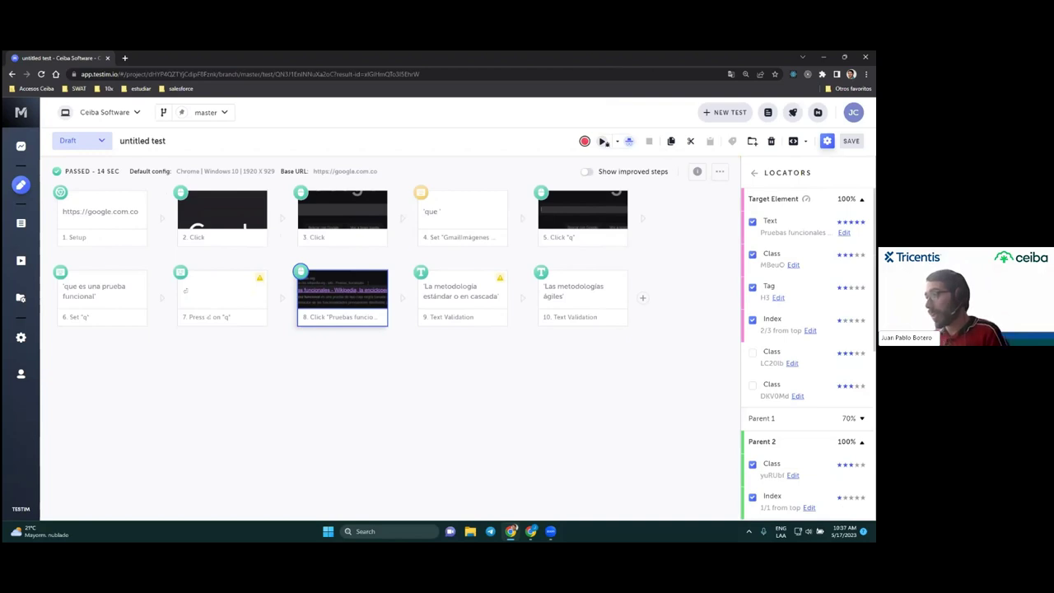
pyautogui.press('Escape')
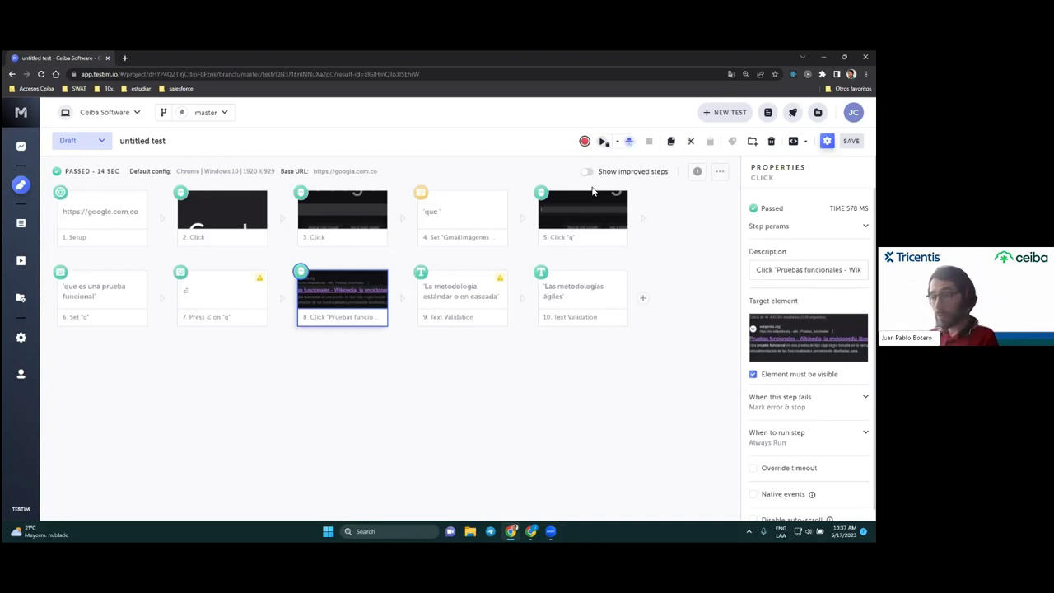
# Set a breakpoint before the Click "Pruebas funcionales" step and run the test up to it
pyautogui.moveTo(486, 240)
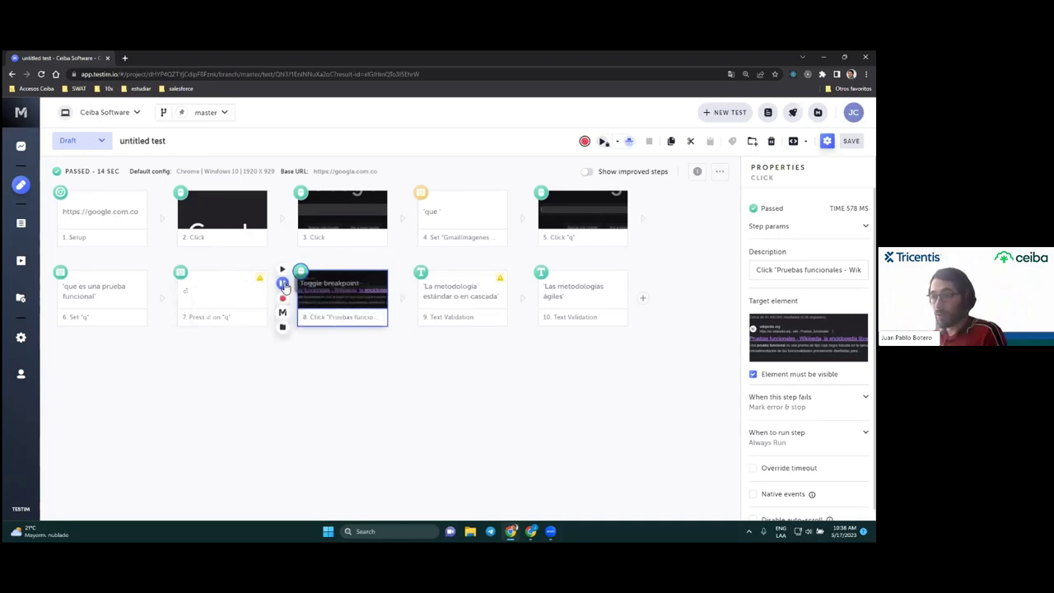
pyautogui.click(283, 284)
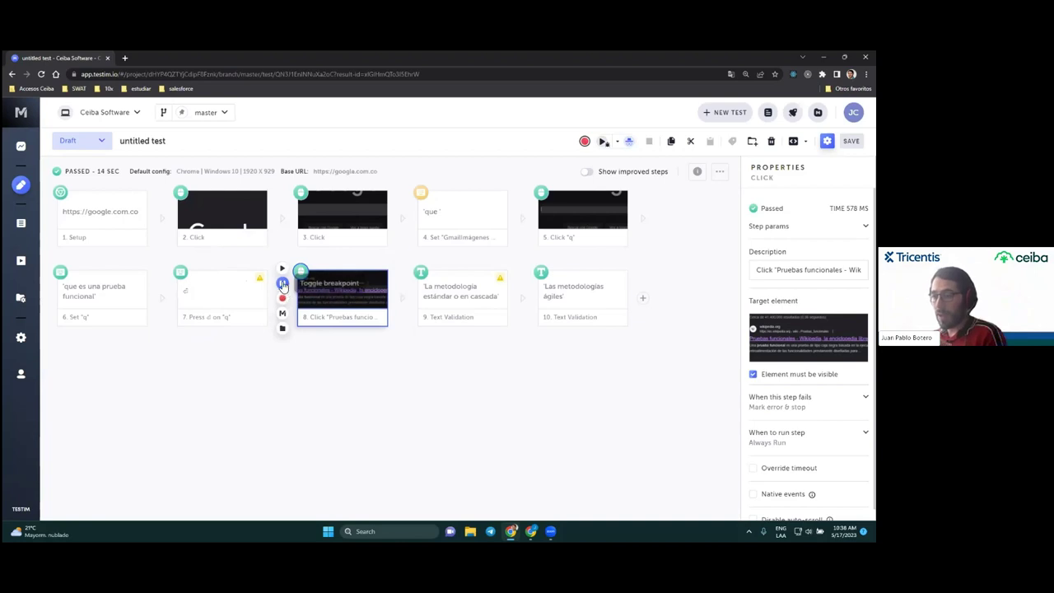
pyautogui.click(602, 141)
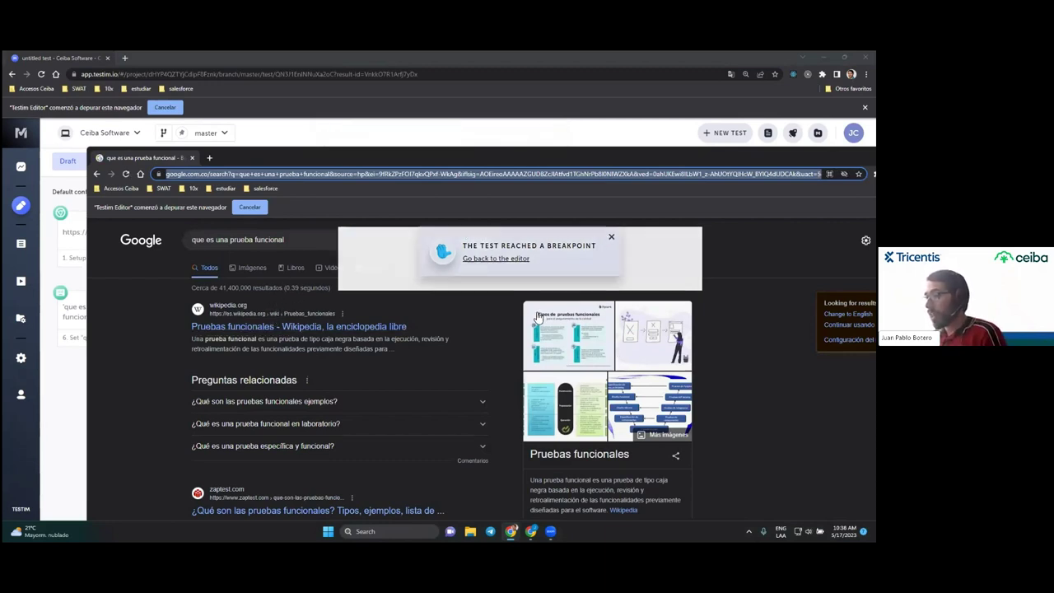
pyautogui.scroll(-1, 527, 346)
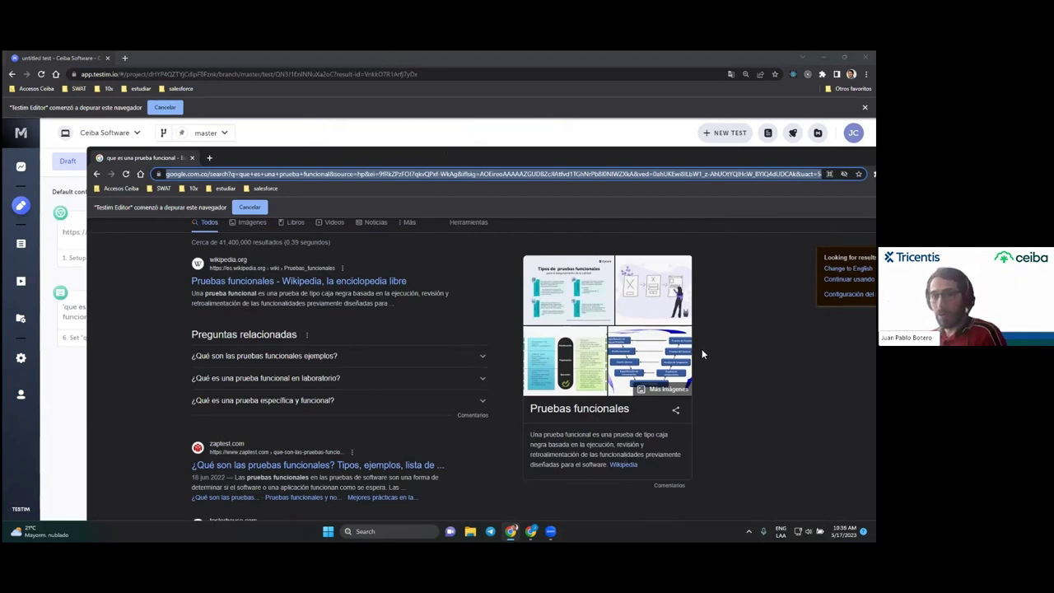
# Start recording at the breakpoint position and record opening the Wikipedia link in the Pruebas funcionales summary box on Google
pyautogui.click(31, 380)
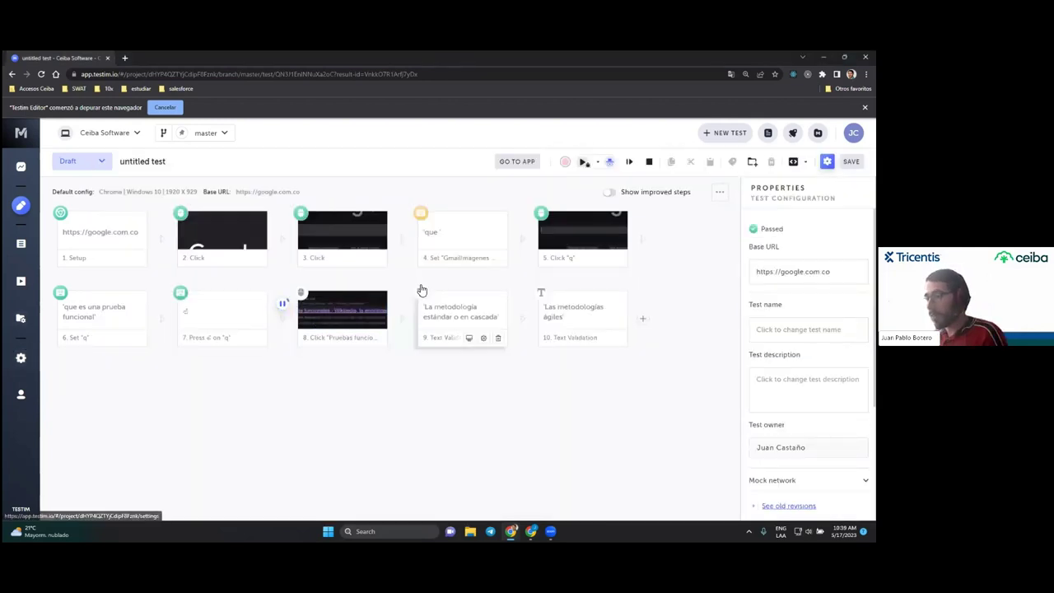
pyautogui.moveTo(283, 321)
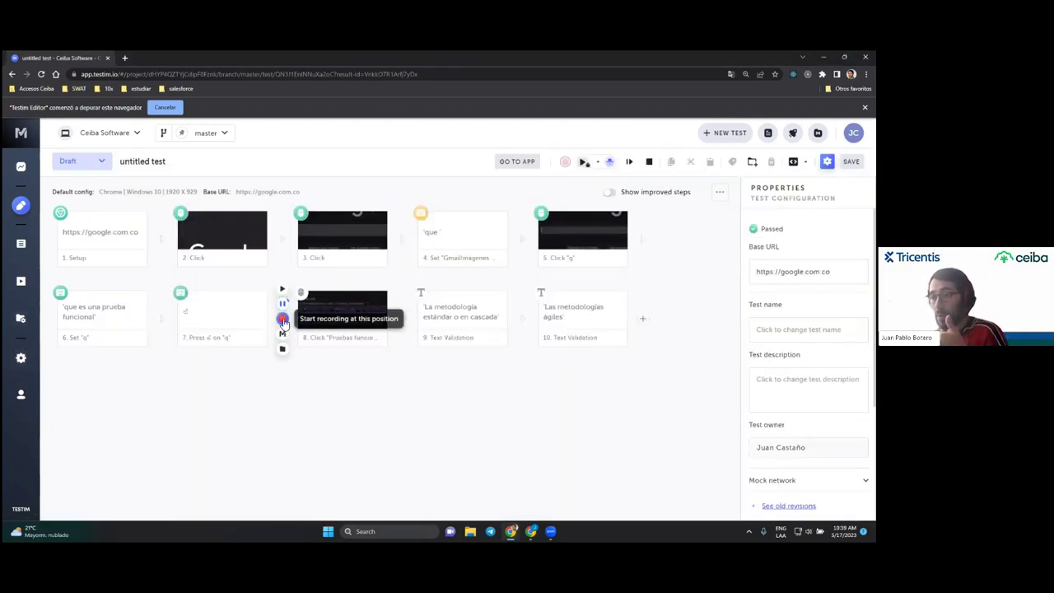
pyautogui.click(283, 320)
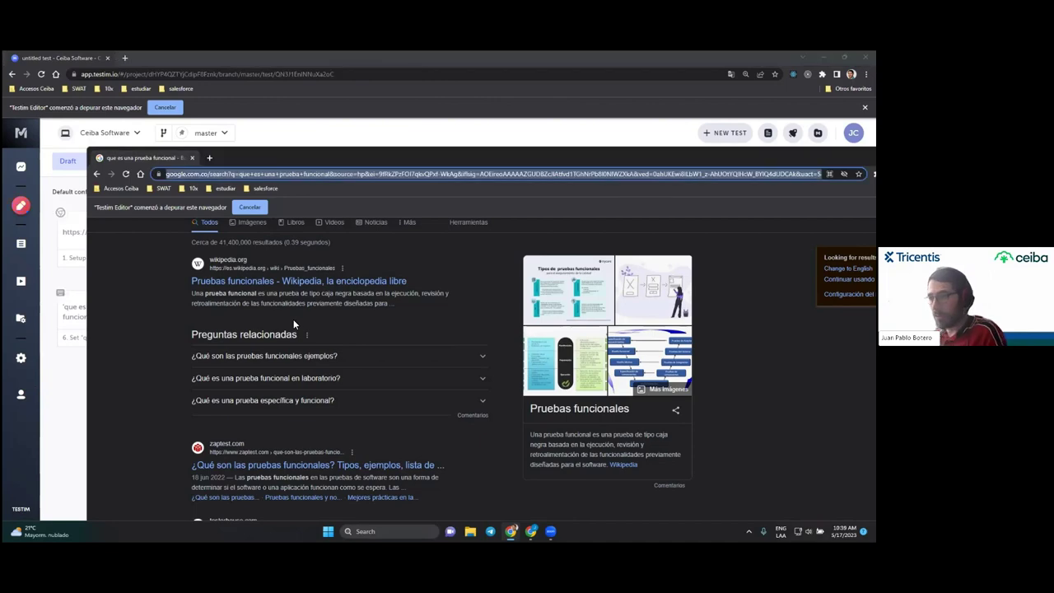
pyautogui.click(625, 465)
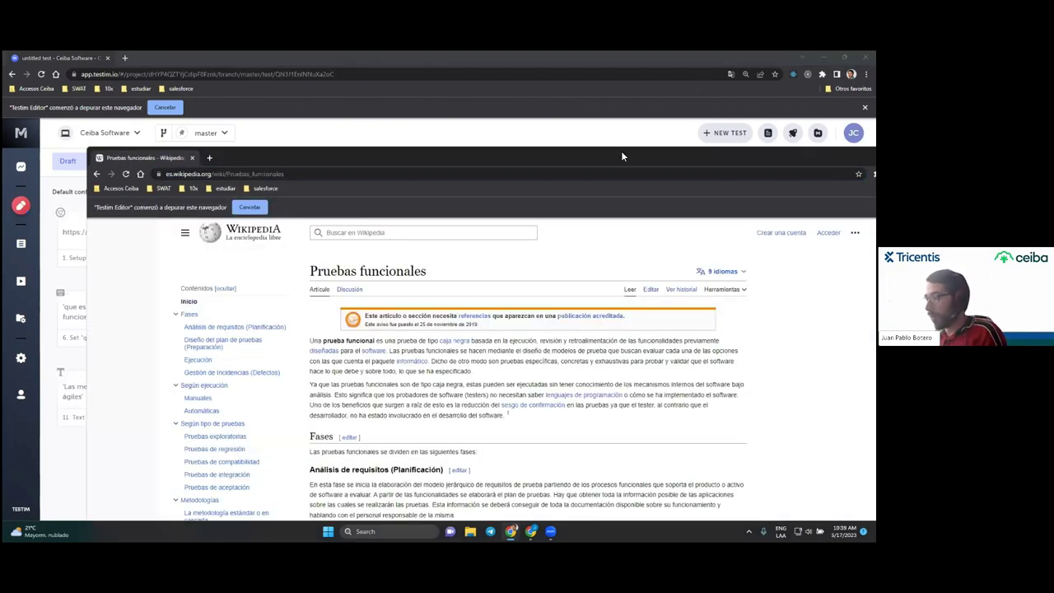
# Return to the test editor, delete the old Click "Pruebas funcionales" step and remove the breakpoint
pyautogui.moveTo(621, 151); pyautogui.dragTo(476, 56)
pyautogui.hotkey('alt', 'Tab')
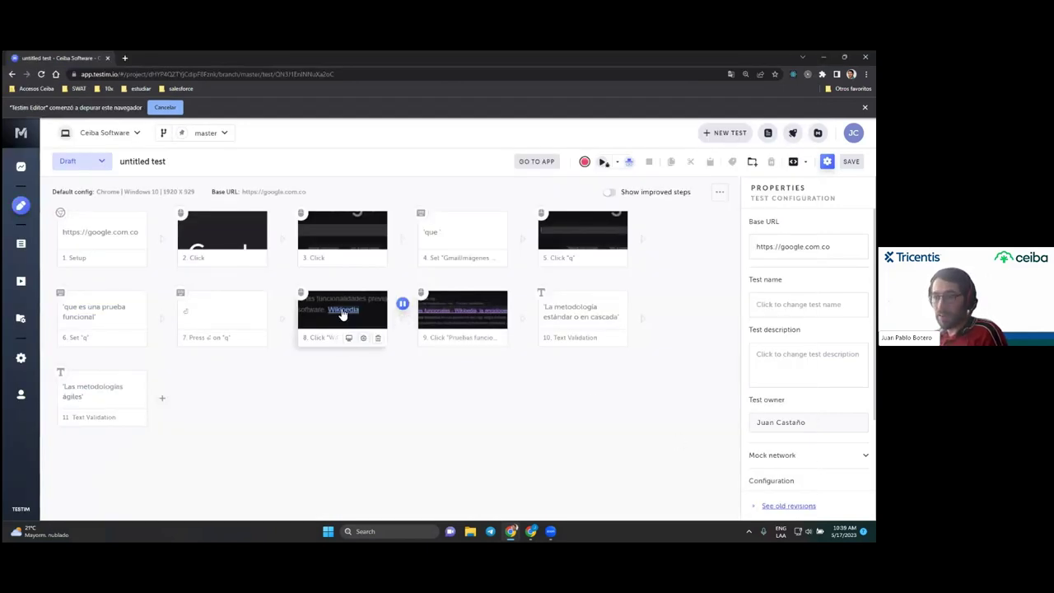
pyautogui.click(498, 319)
pyautogui.click(409, 360)
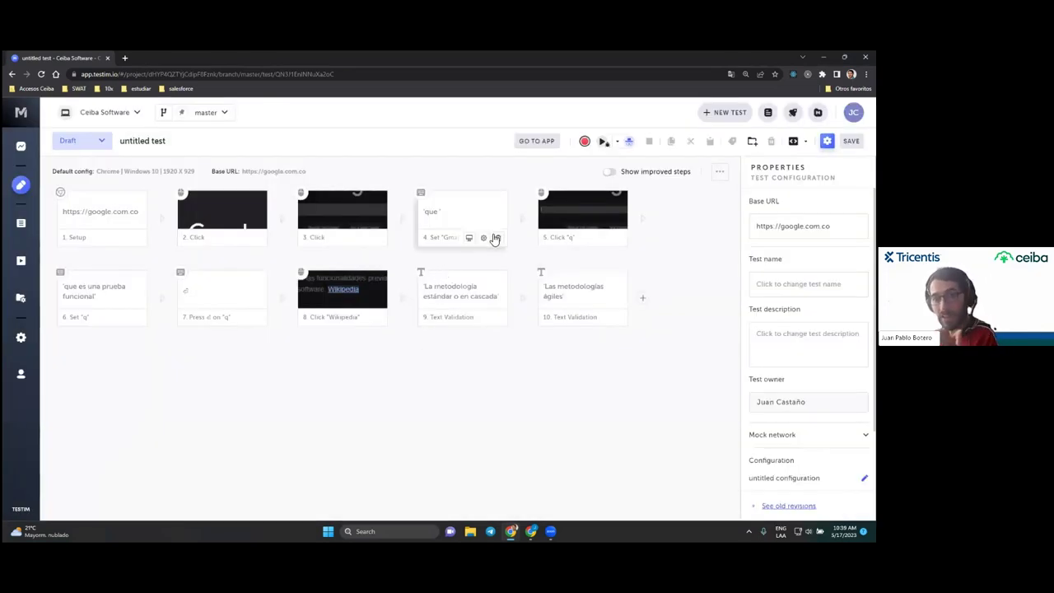
# Run the modified test again from the start, restarting the run once, and close the run window
pyautogui.click(604, 142)
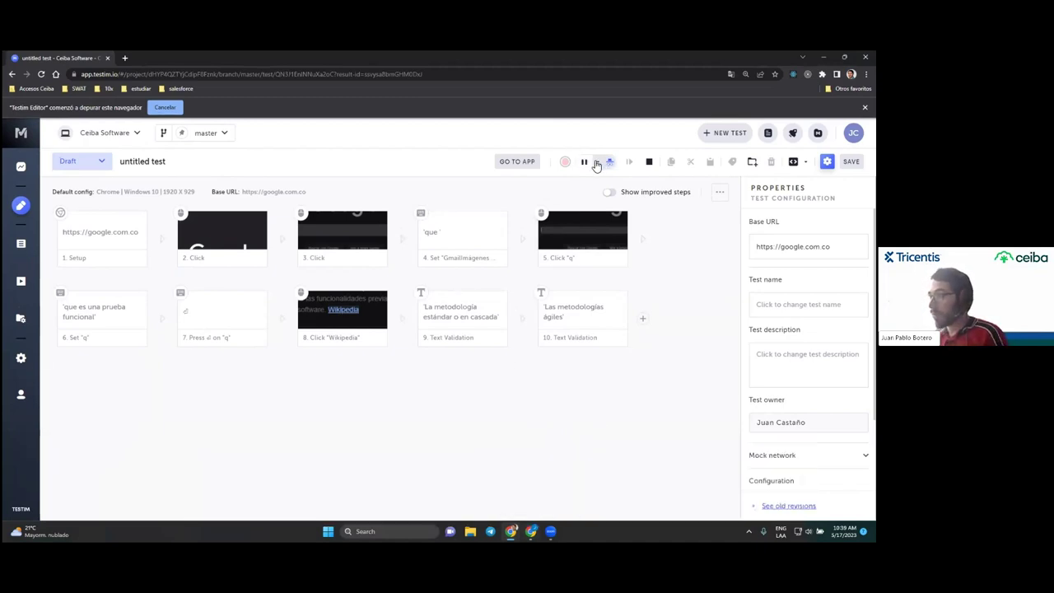
pyautogui.click(651, 163)
pyautogui.click(554, 145)
pyautogui.click(603, 162)
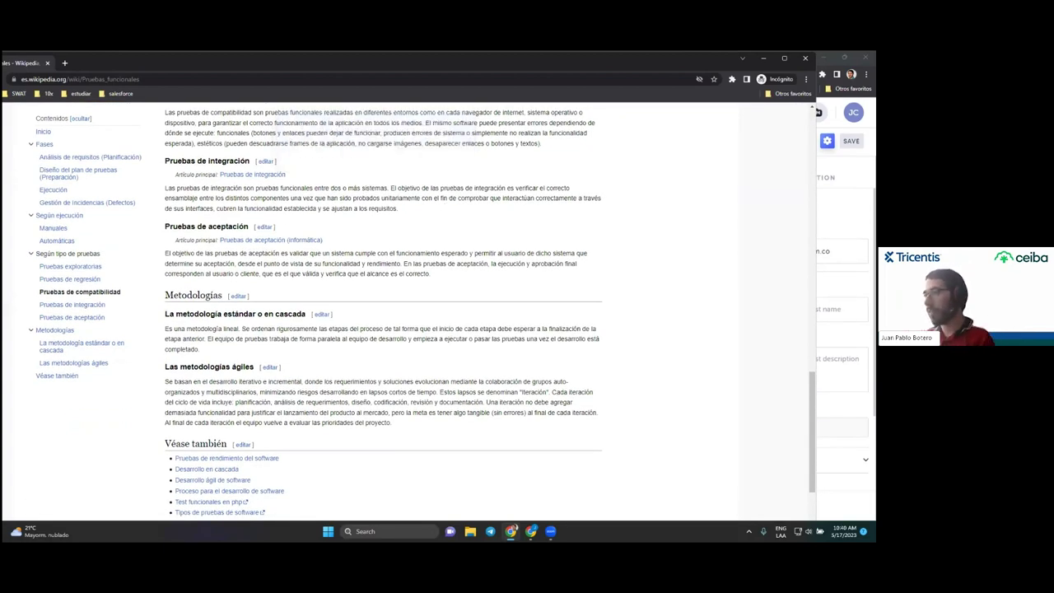
pyautogui.click(806, 58)
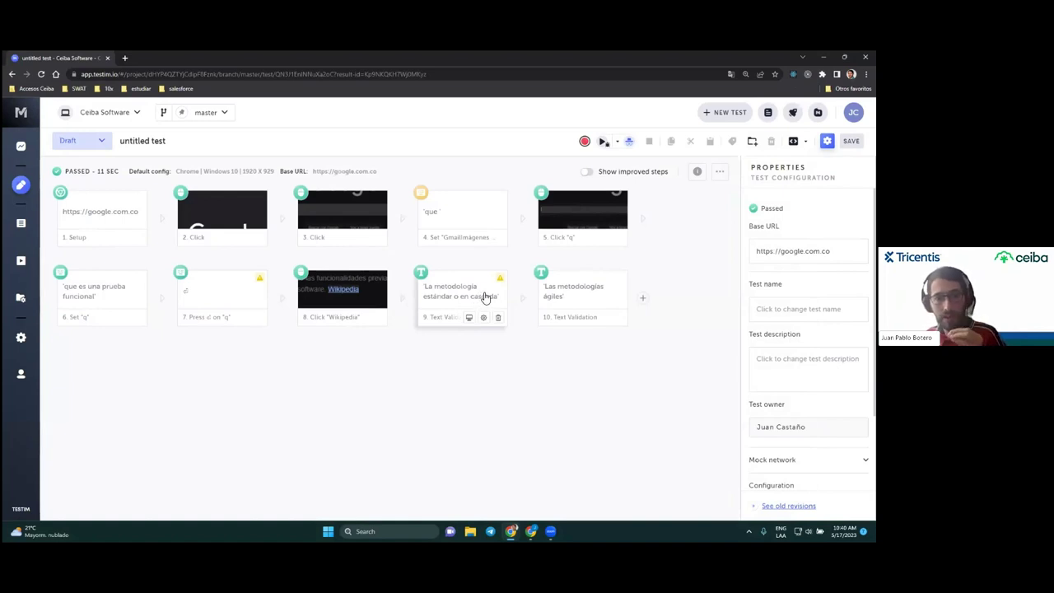
# Examine the console log of the first Text Validation step, expanding its warning entry, and return to the test editor
pyautogui.moveTo(500, 282)
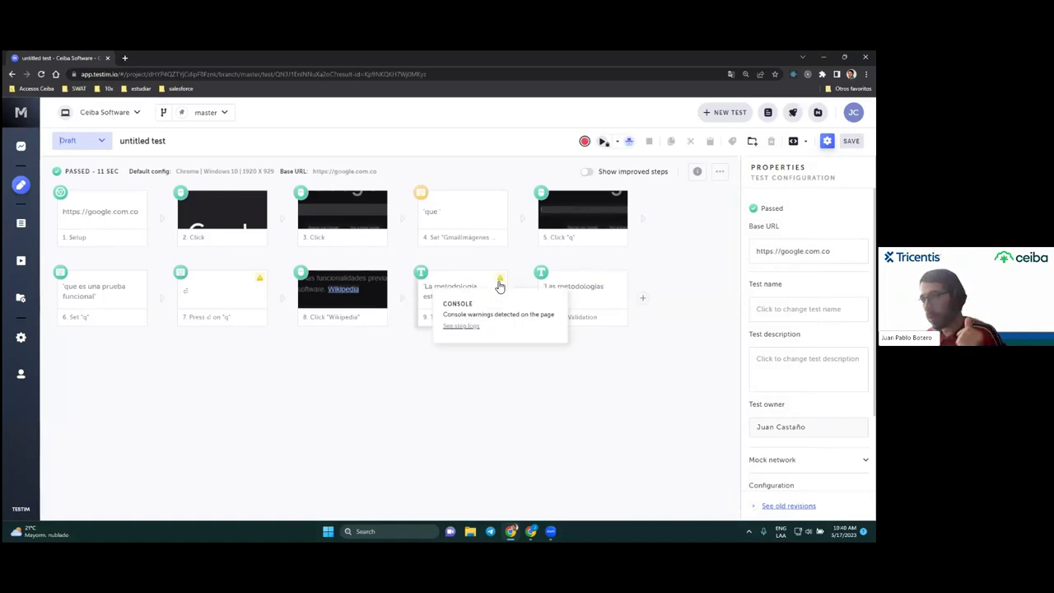
pyautogui.click(469, 326)
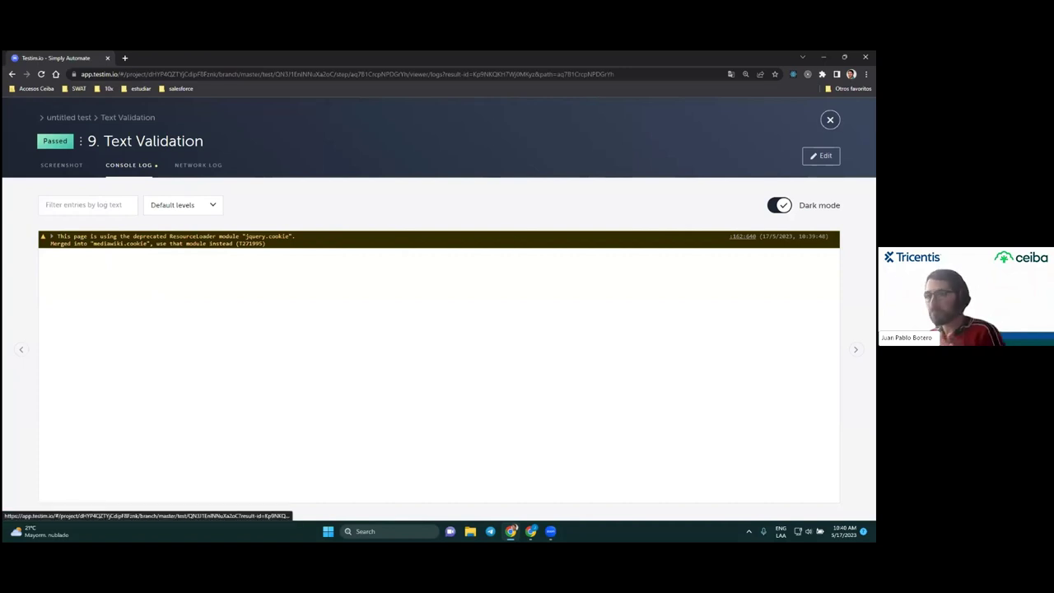
pyautogui.click(52, 239)
pyautogui.moveTo(64, 250)
pyautogui.mouseDown()
pyautogui.moveTo(141, 275)
pyautogui.moveTo(313, 280)
pyautogui.mouseUp()
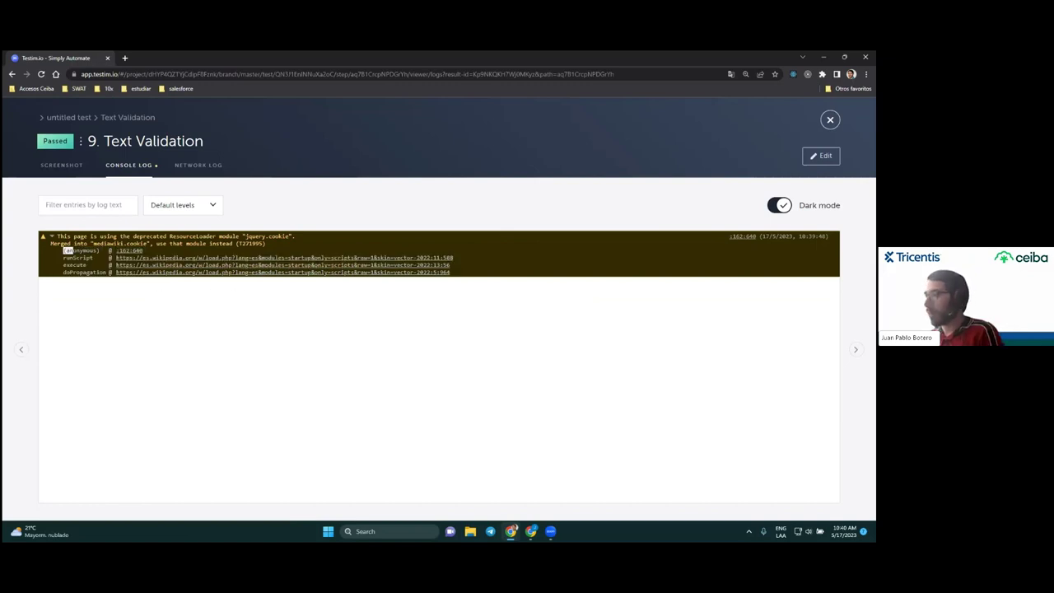
pyautogui.press('Escape')
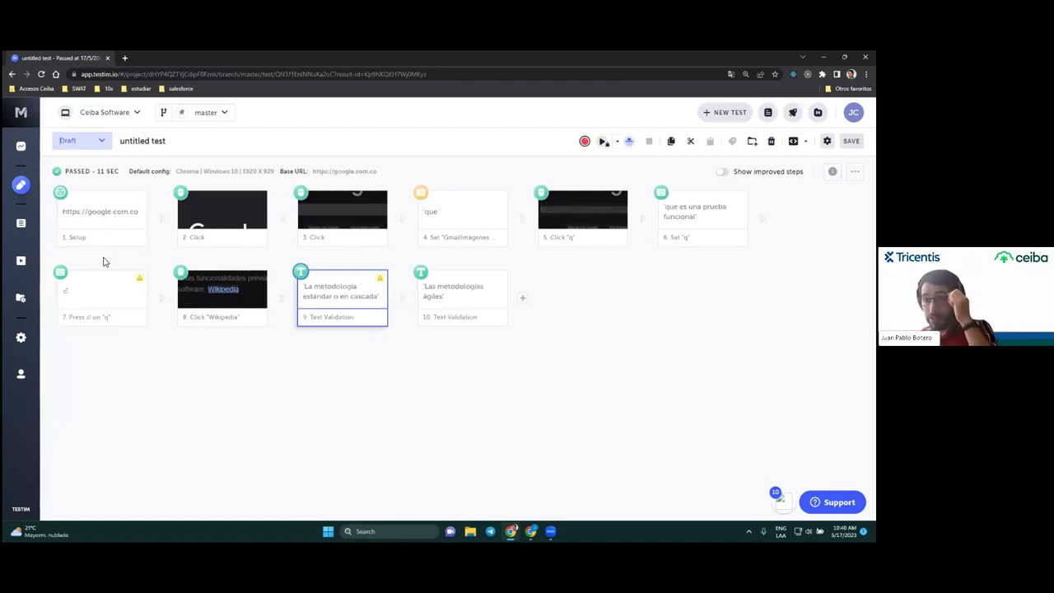
# Open the Crédito Digital folder in the test library and select "Trabajador - Solicitud de crédito usuario afiliado con simulación de crédito sin logueo"
pyautogui.click(22, 225)
pyautogui.click(163, 348)
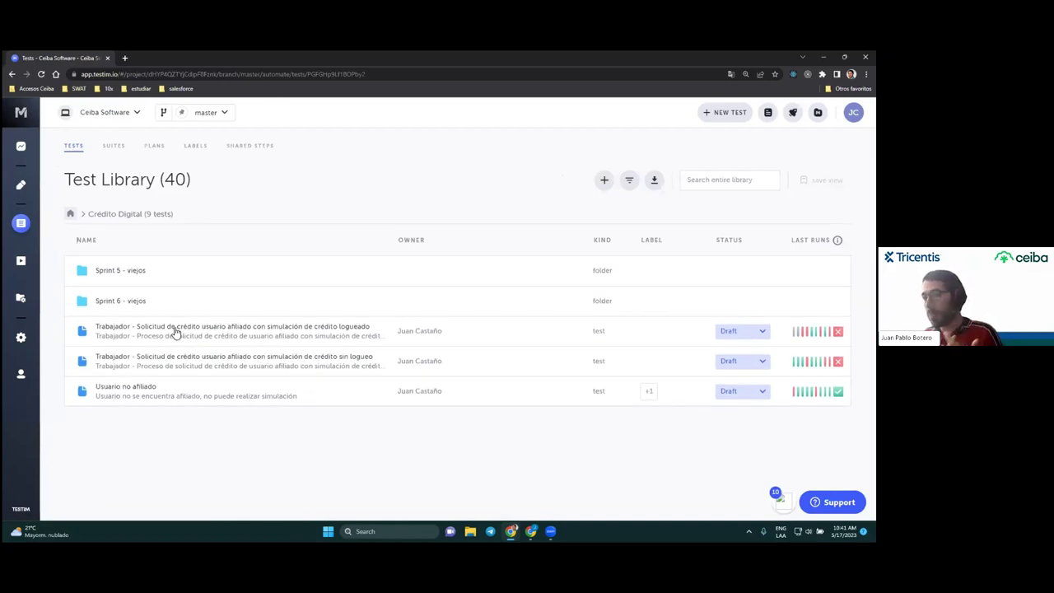
pyautogui.click(194, 362)
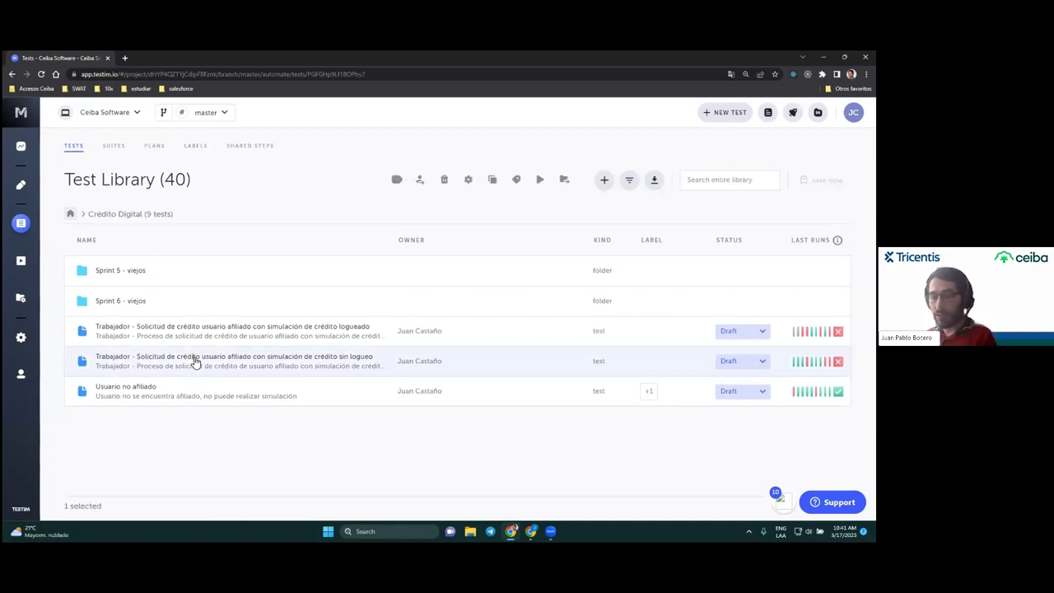
# Run the selected credit application test locally in Incognito mode and maximize the run window
pyautogui.rightClick(471, 358)
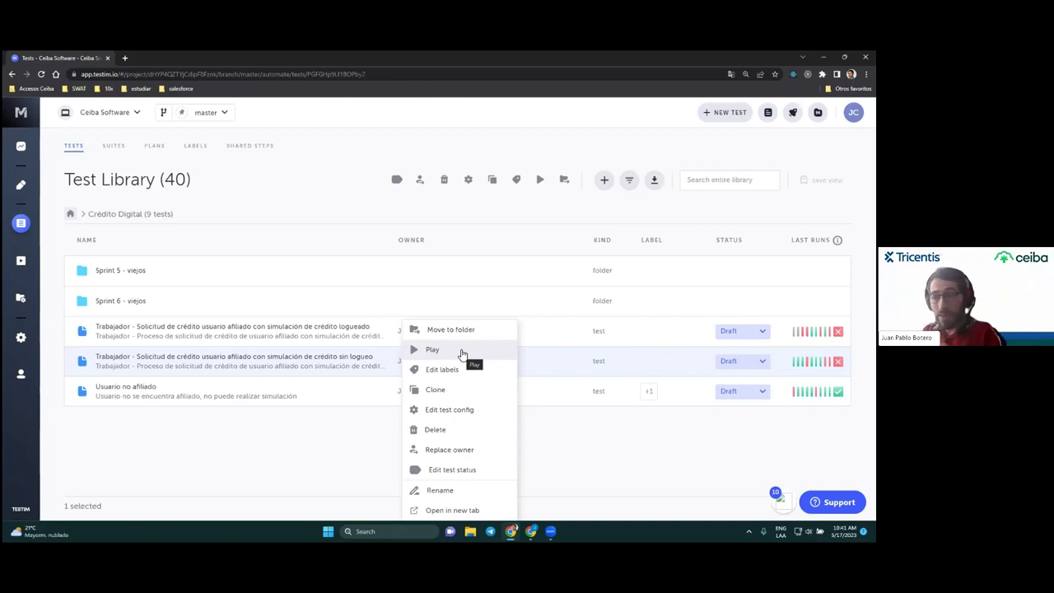
pyautogui.click(462, 353)
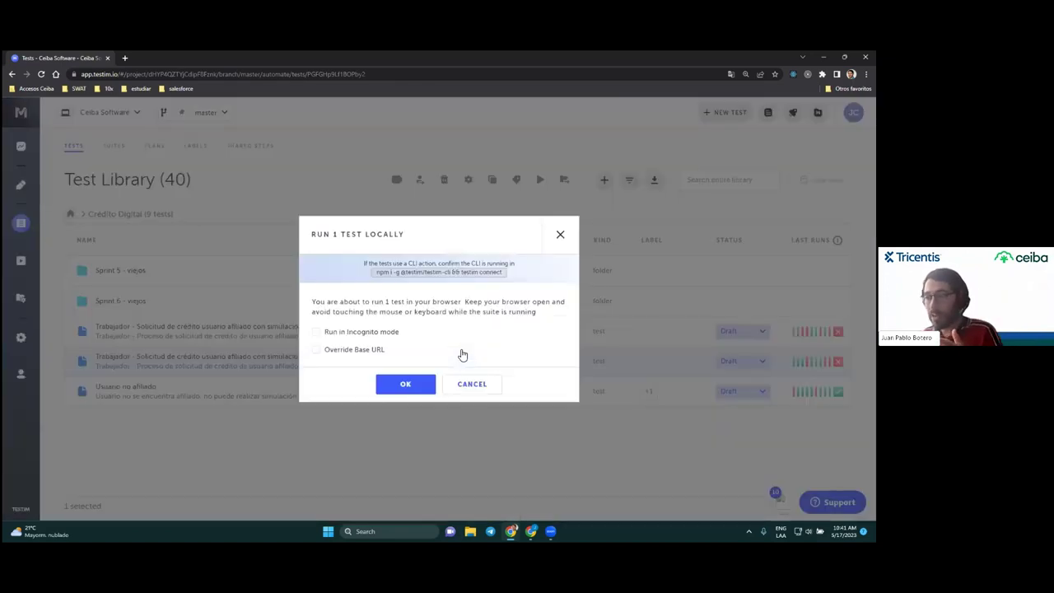
pyautogui.click(396, 333)
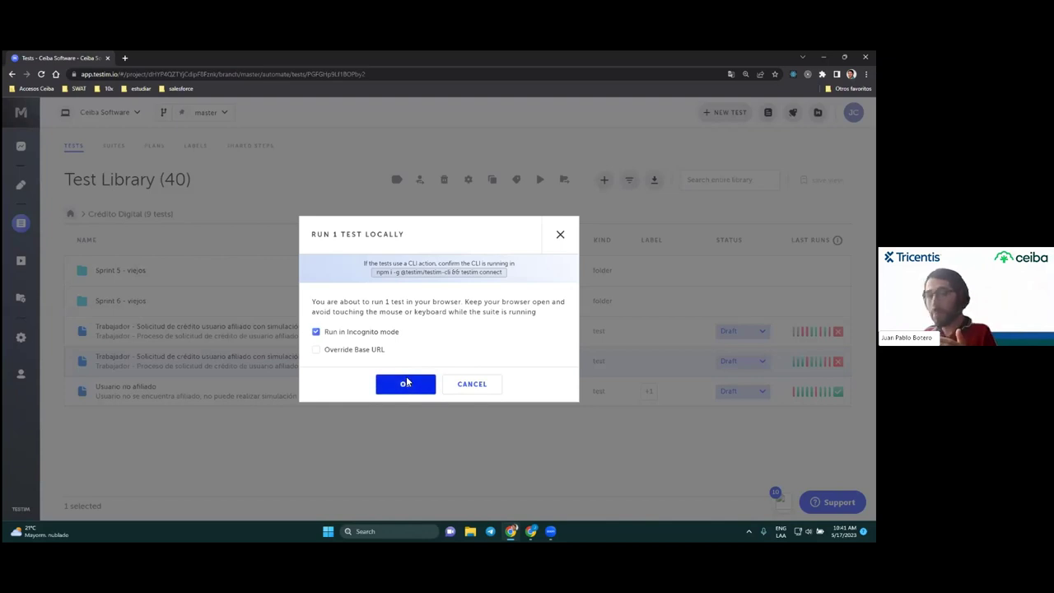
pyautogui.click(406, 383)
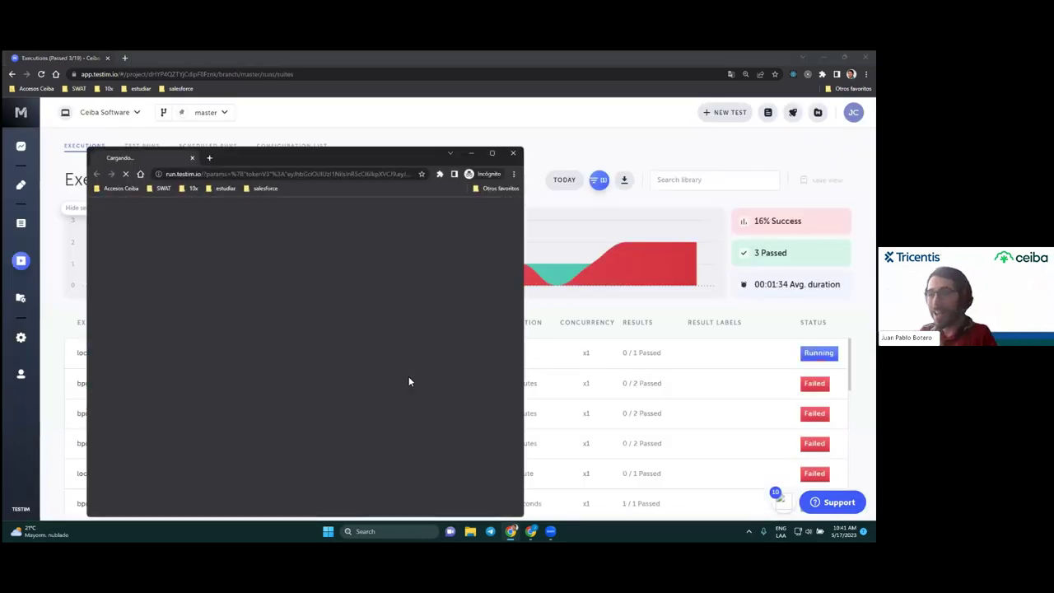
pyautogui.click(492, 153)
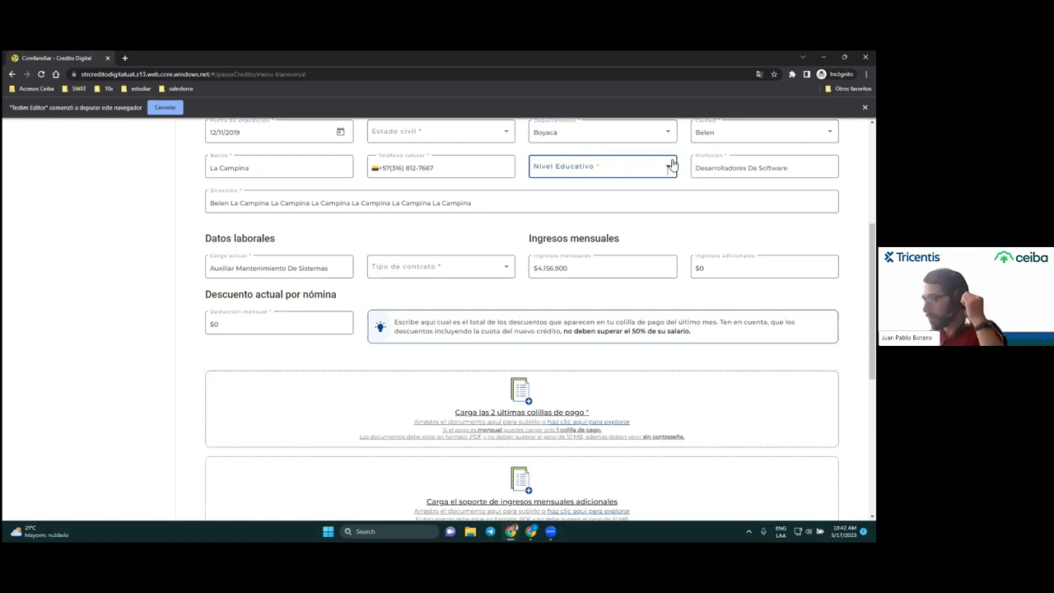
# Return to the execution runs and open the test result of the latest local-execution
pyautogui.hotkey('alt', 'Tab')
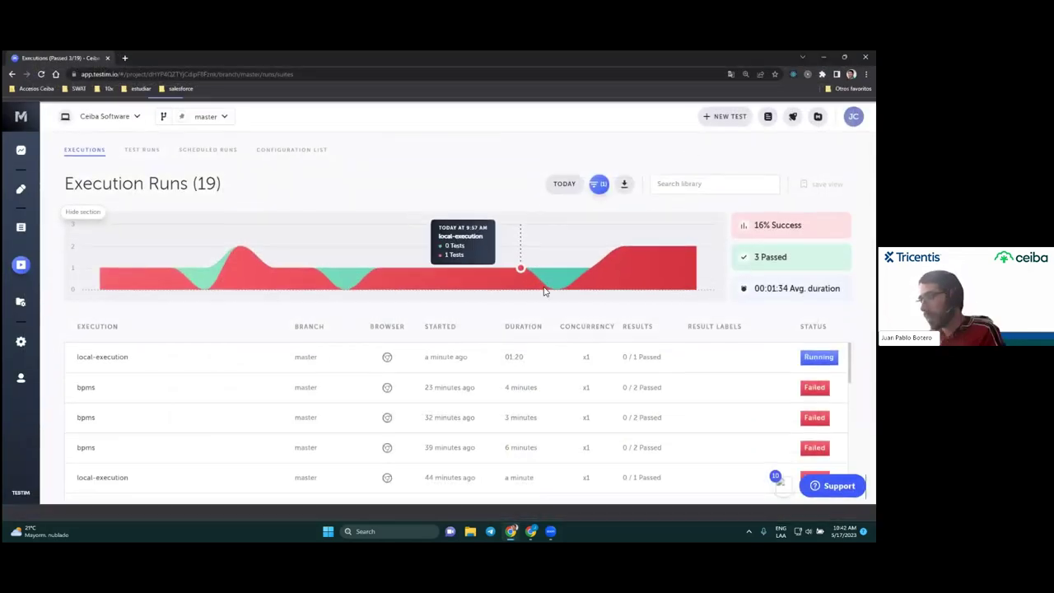
pyautogui.scroll(-2, 643, 366)
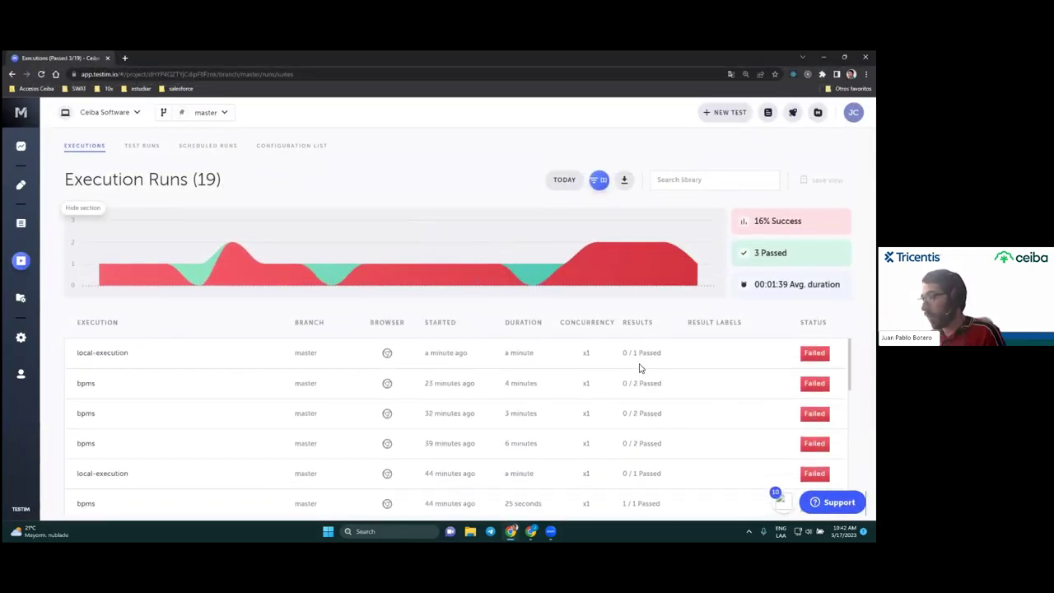
pyautogui.click(527, 357)
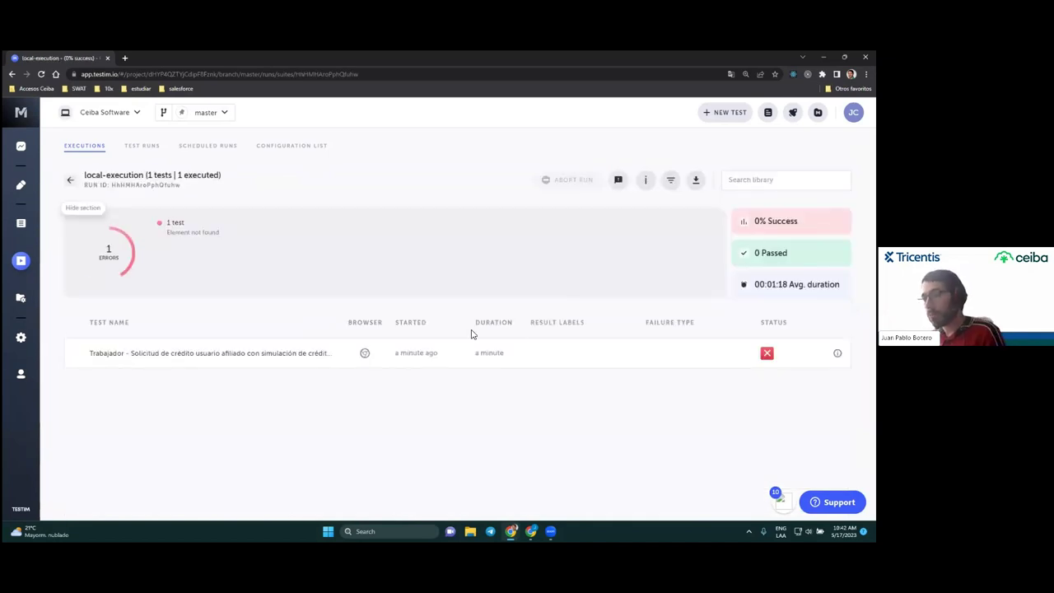
pyautogui.click(523, 356)
pyautogui.click(428, 344)
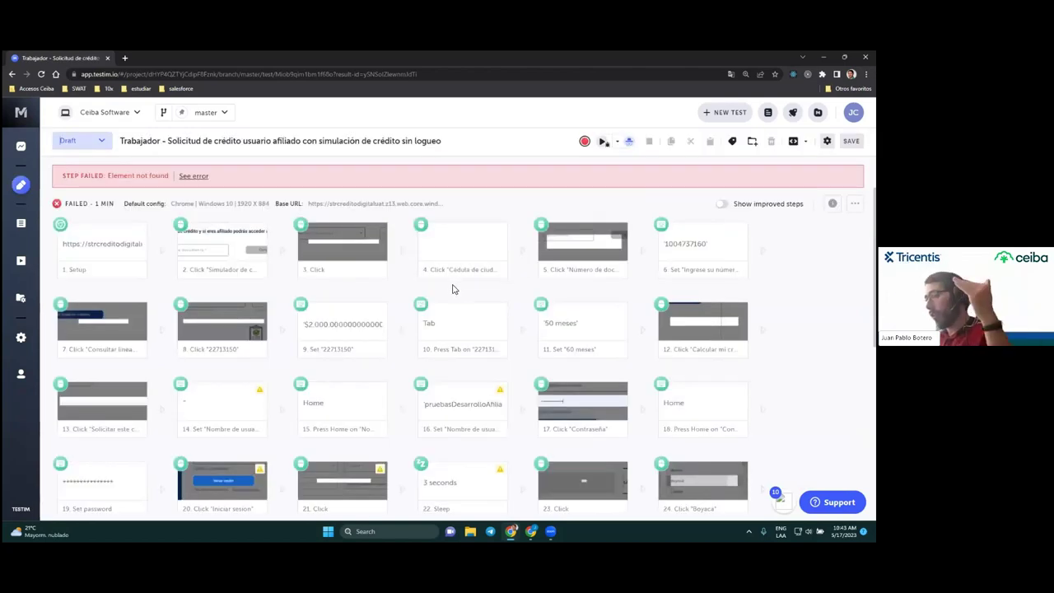
# Examine the failed step 30 Click "Profesional", compare its baseline and result screenshots, and return to the test editor
pyautogui.scroll(-5, 63, 239)
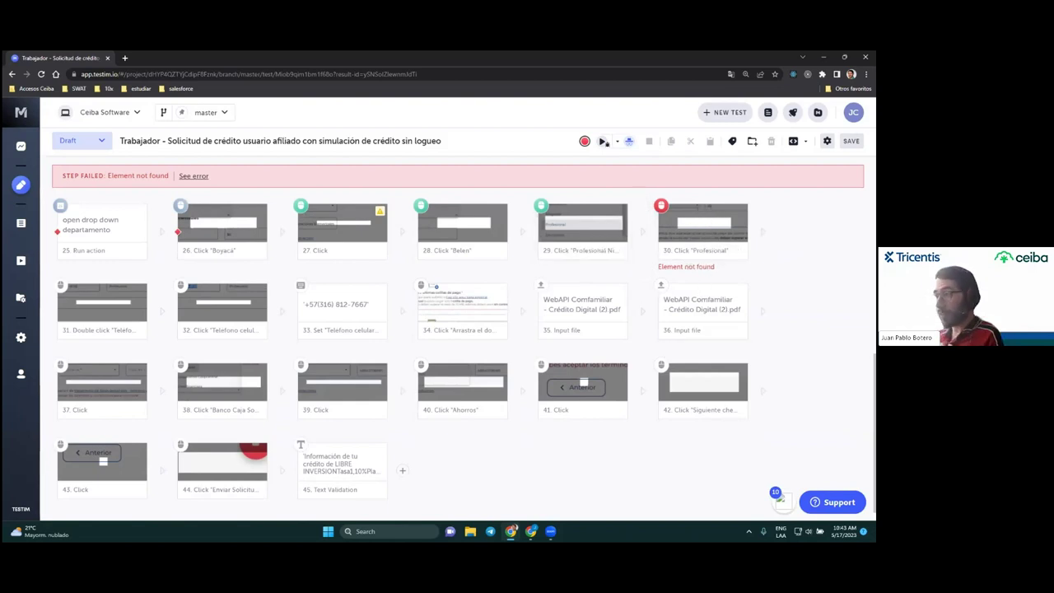
pyautogui.click(692, 229)
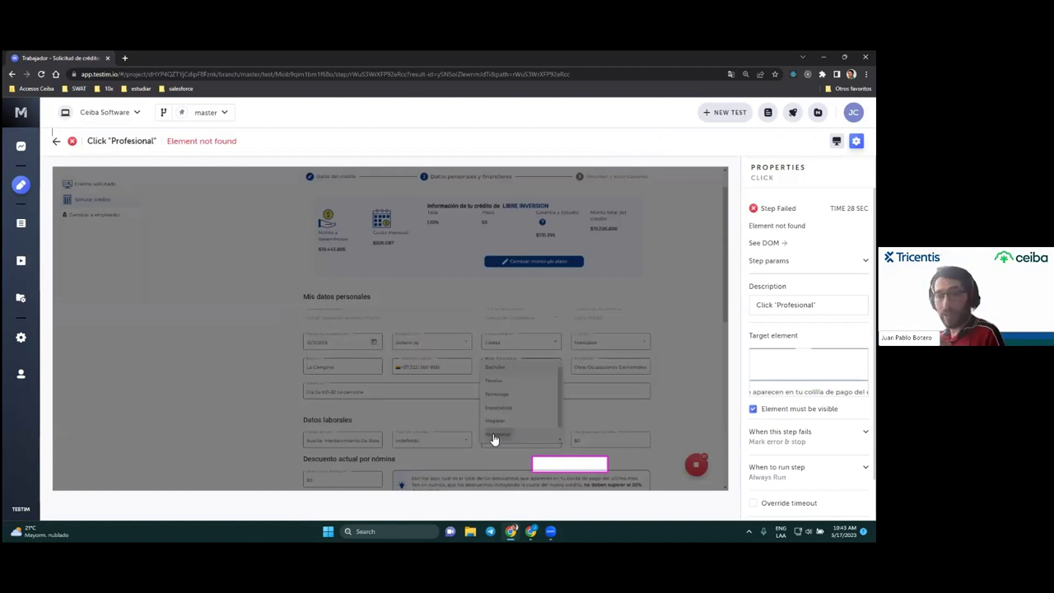
pyautogui.click(56, 142)
pyautogui.click(191, 176)
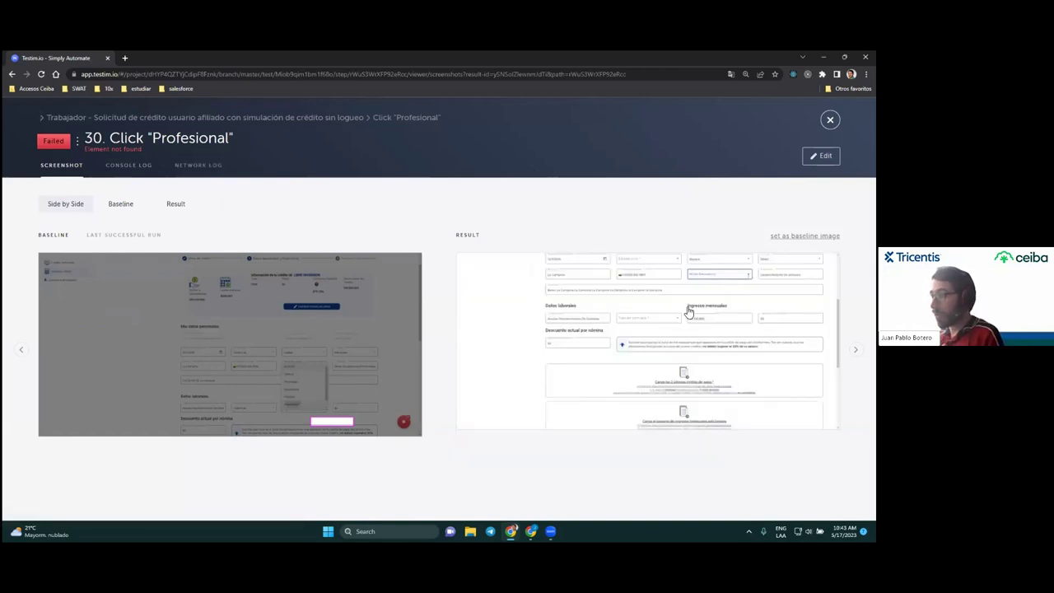
pyautogui.click(706, 277)
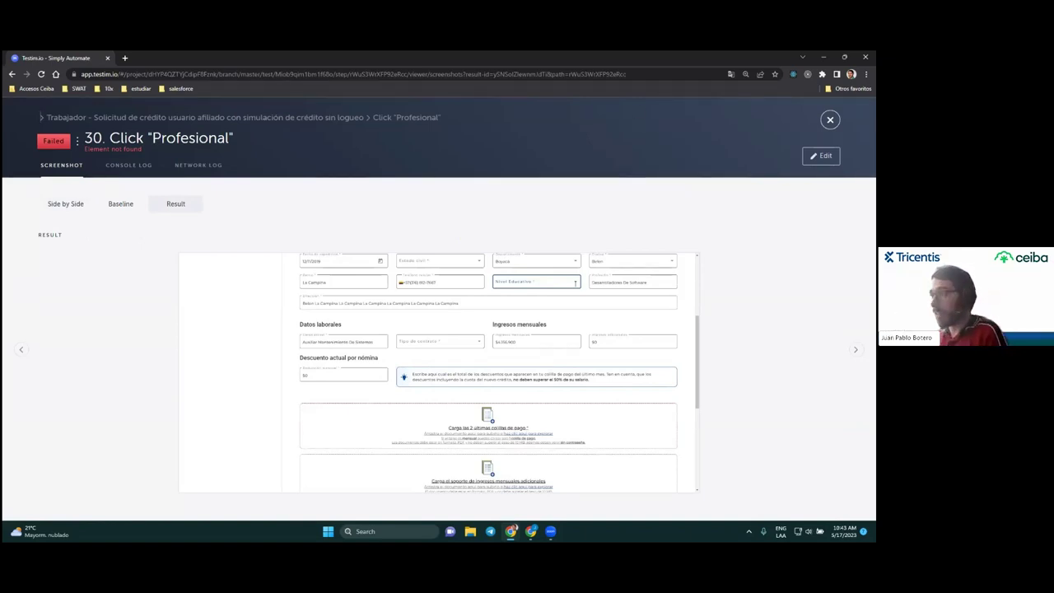
pyautogui.click(830, 120)
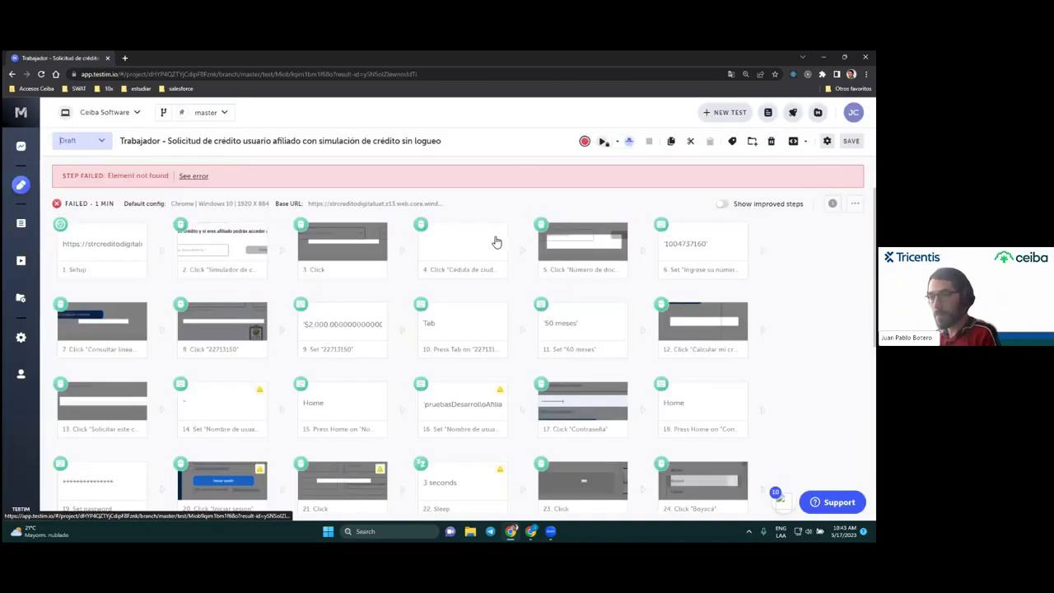
# Check the locator warning on step 27 and reset the enlarged page zoom to 100%
pyautogui.scroll(-2, 457, 243)
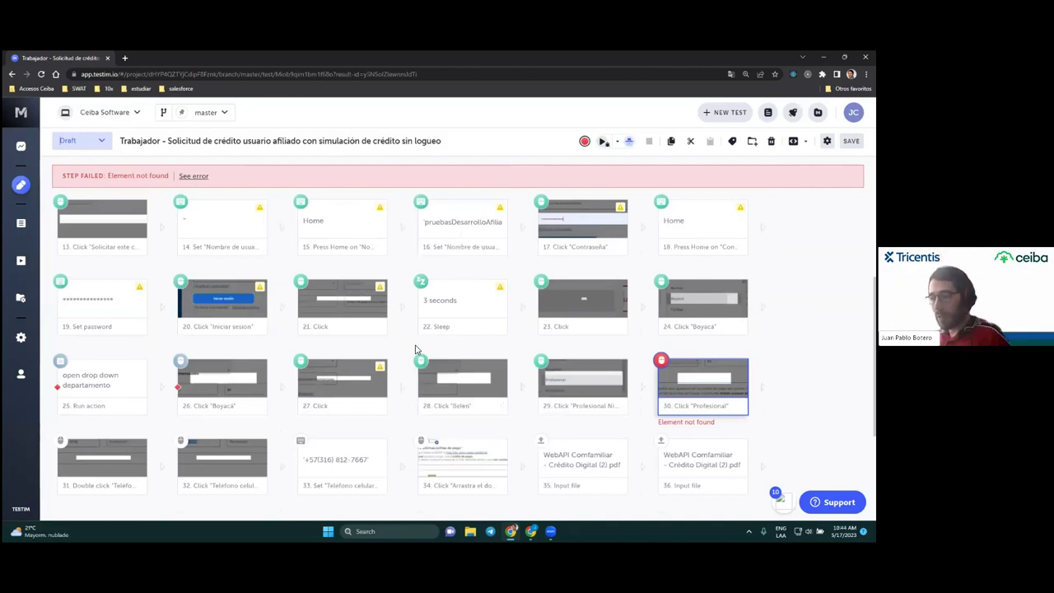
pyautogui.moveTo(383, 367)
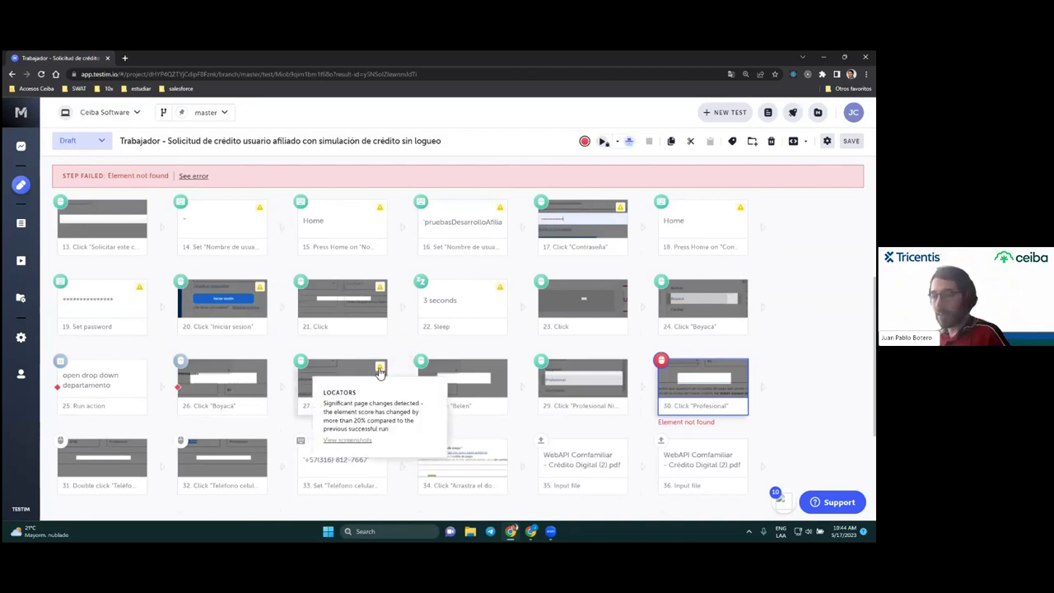
pyautogui.hotkey('ctrl', '+')
pyautogui.hotkey('ctrl', '+')
pyautogui.hotkey('ctrl', '+')
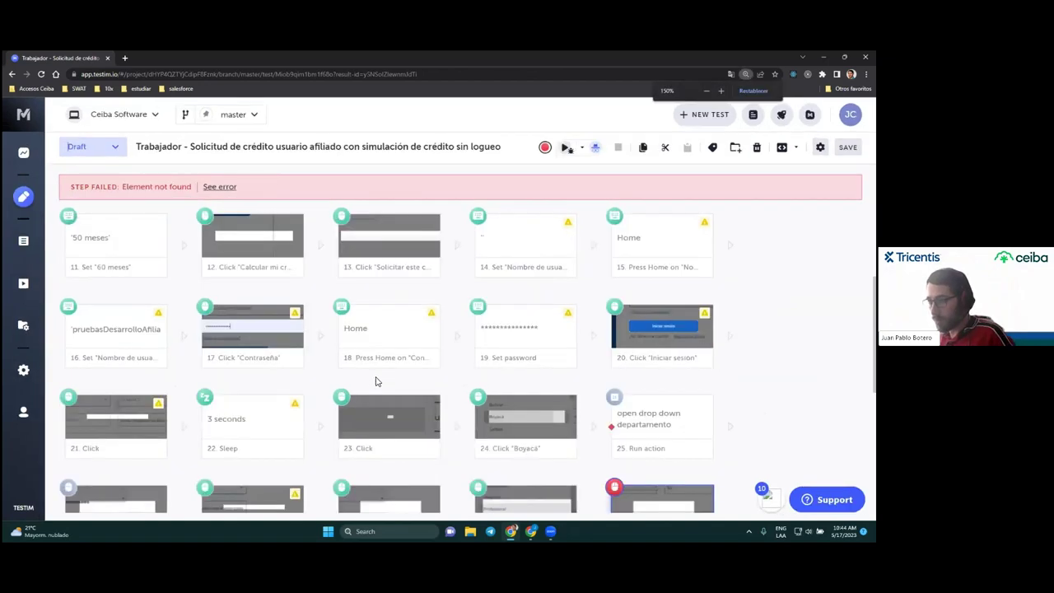
pyautogui.moveTo(517, 359)
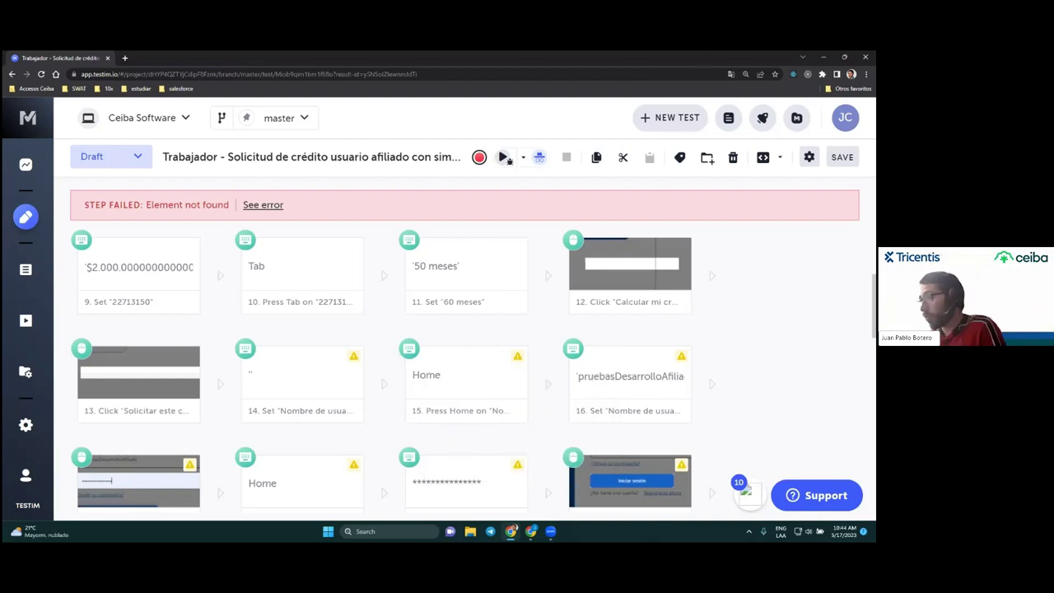
pyautogui.click(746, 74)
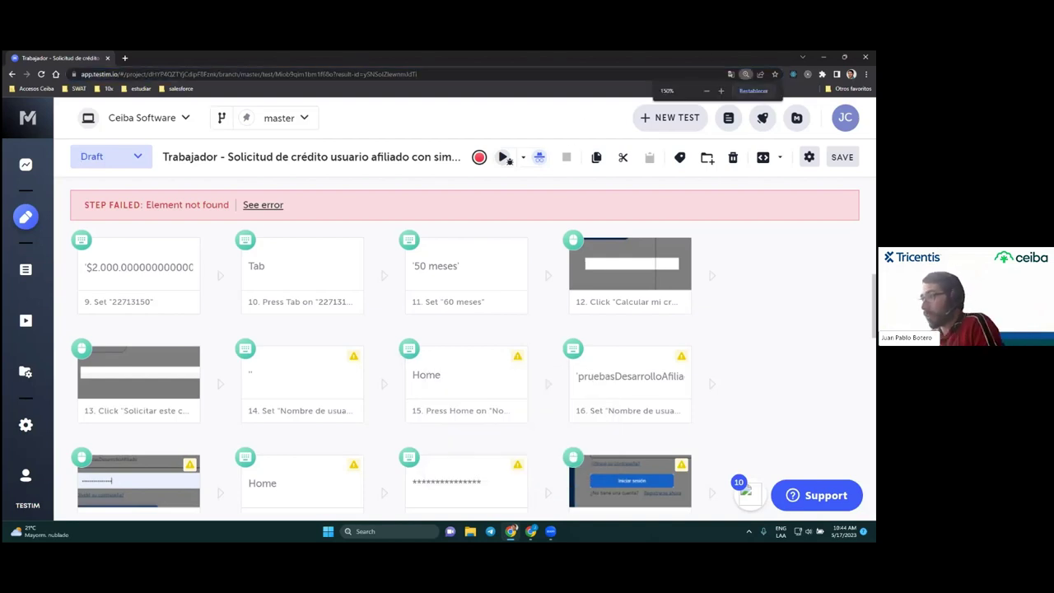
pyautogui.click(753, 90)
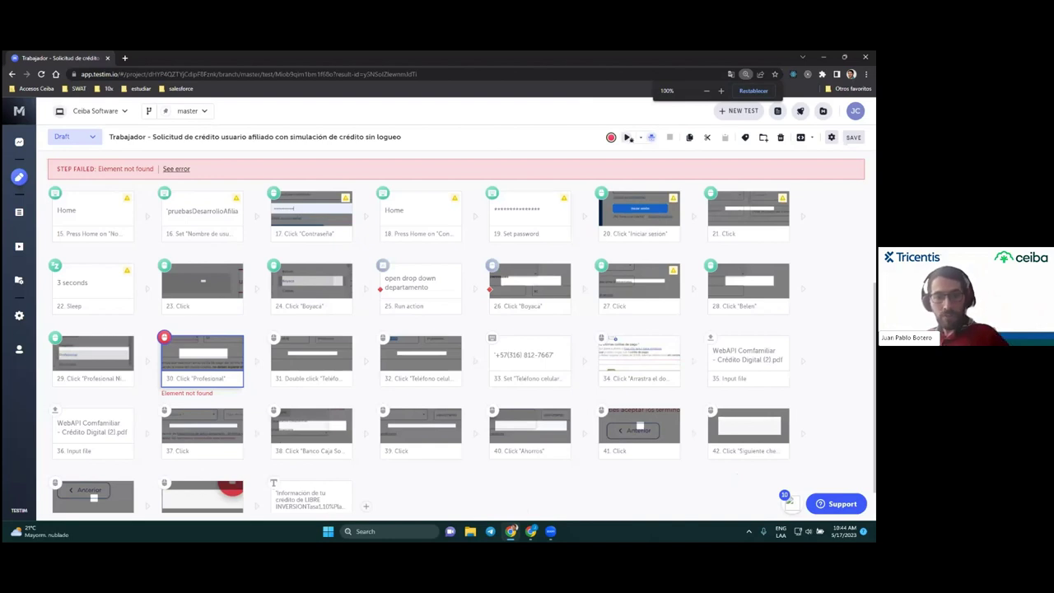
# View the duplicate steps in Auto Grouping and open the project's CLI settings
pyautogui.click(19, 283)
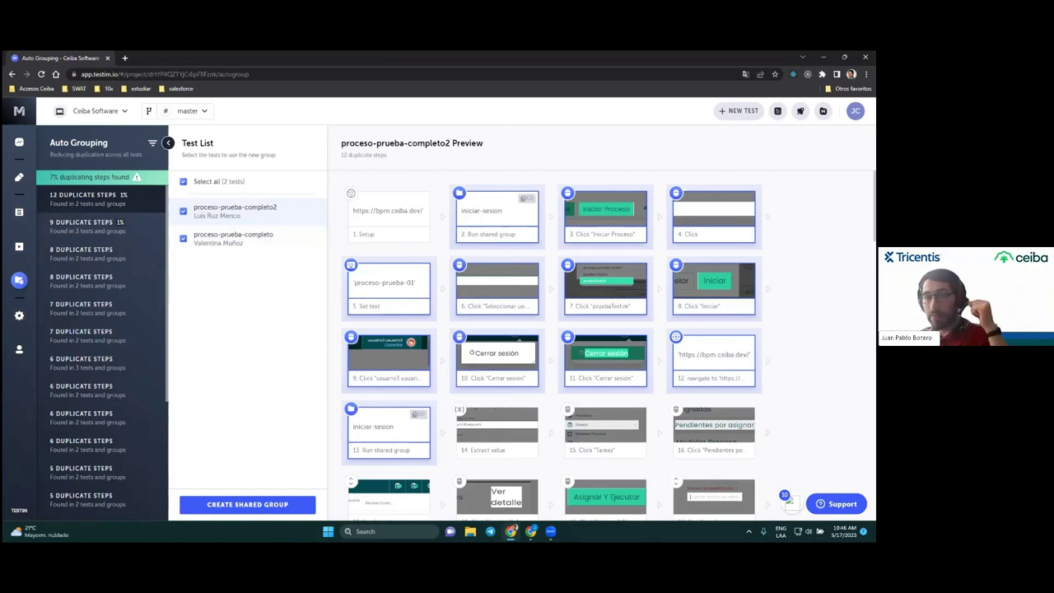
pyautogui.click(25, 314)
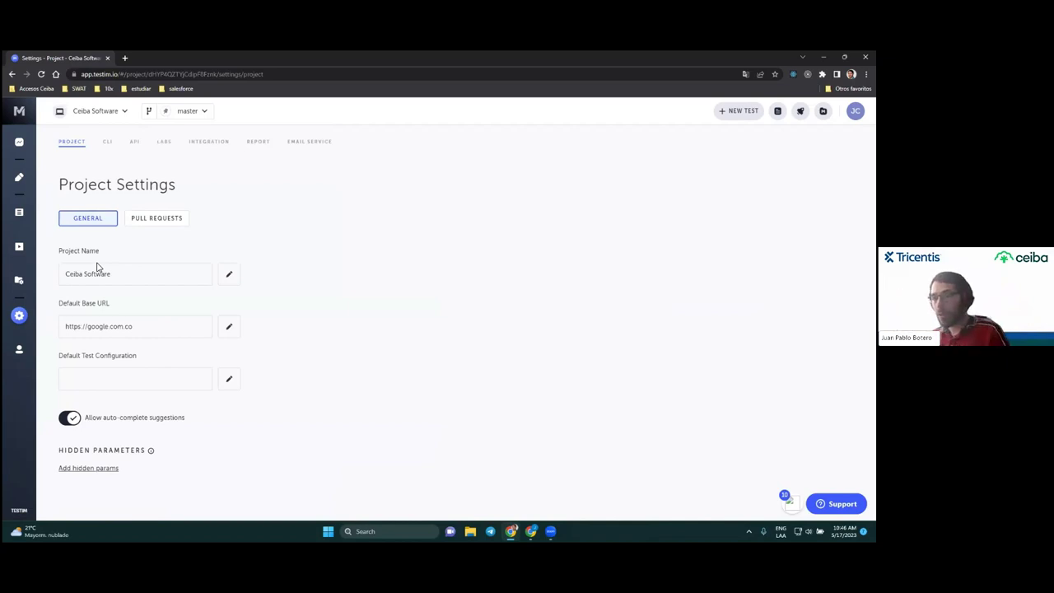
pyautogui.click(111, 144)
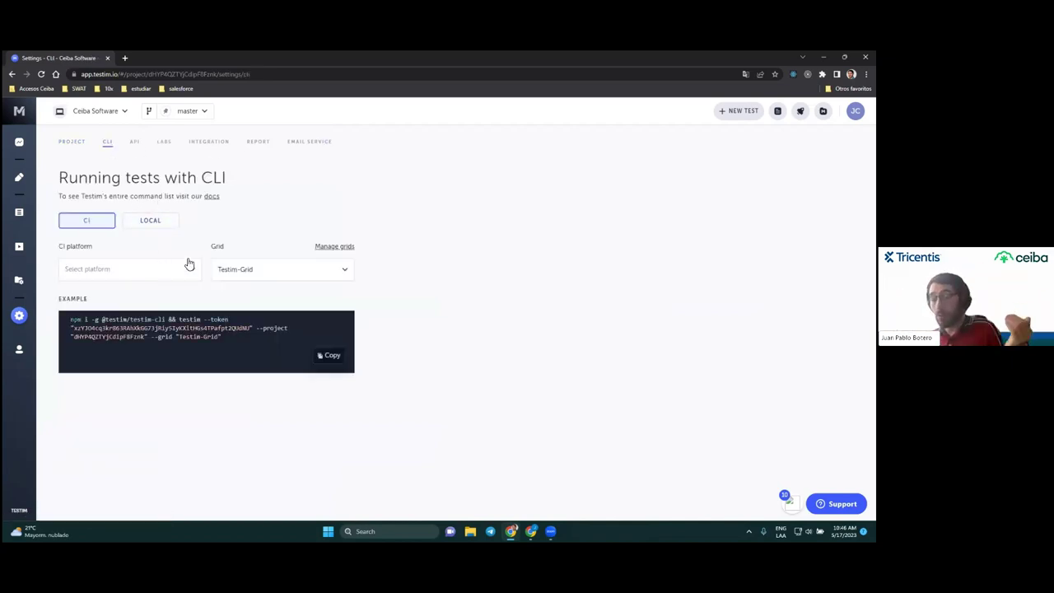
# Set the CI platform to Azure pipelines and select the whole example pipeline script
pyautogui.click(126, 272)
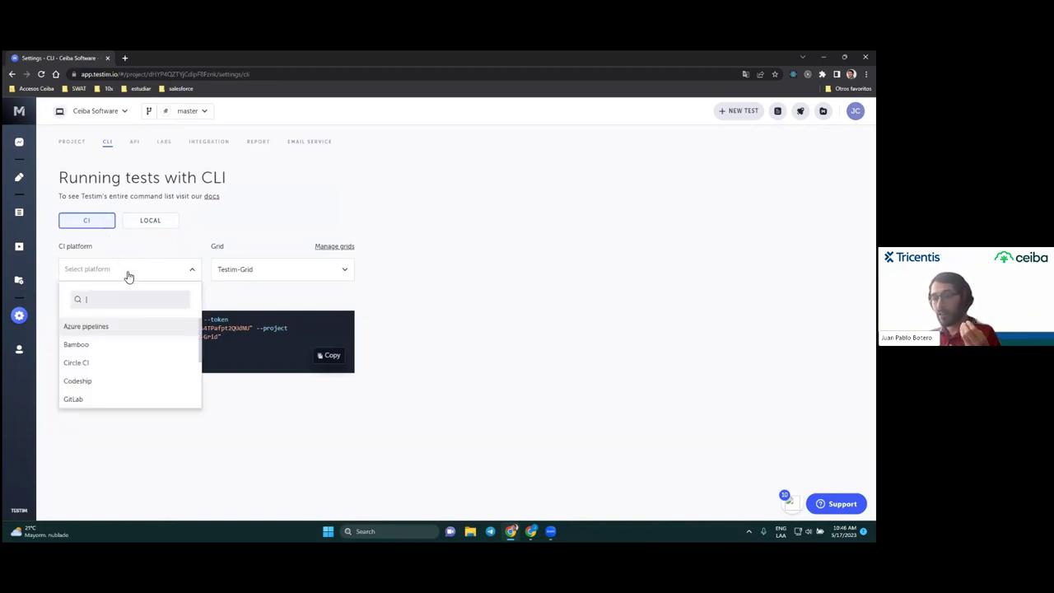
pyautogui.scroll(-2, 141, 346)
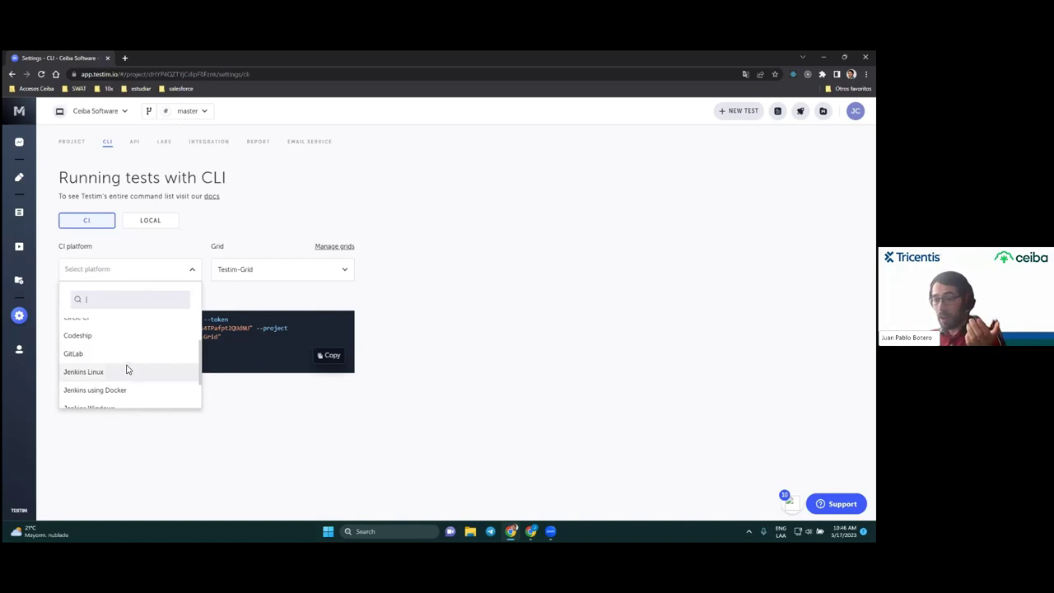
pyautogui.scroll(3, 125, 363)
pyautogui.click(125, 328)
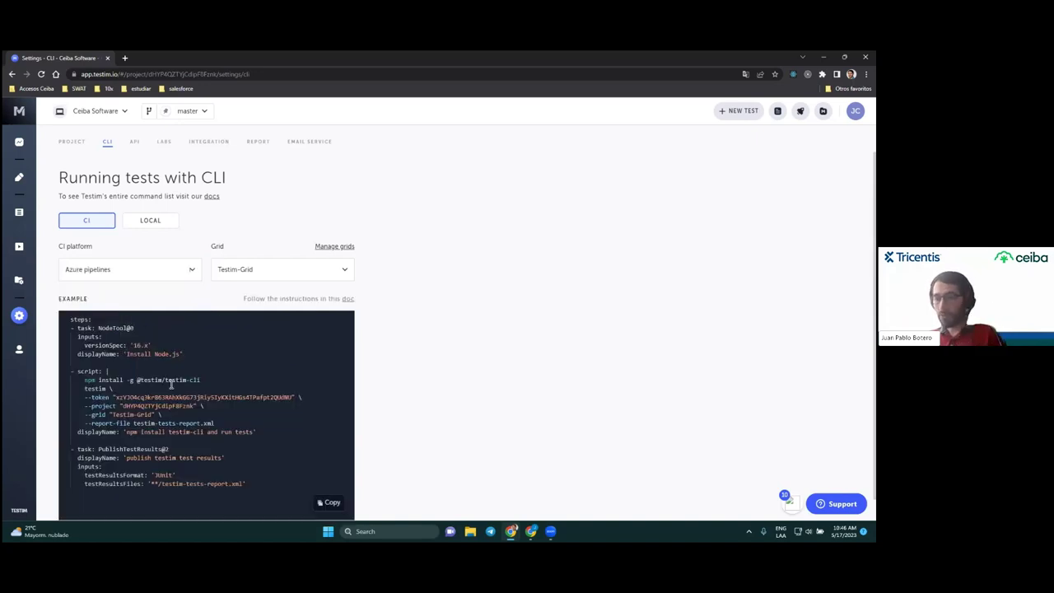
pyautogui.moveTo(80, 329)
pyautogui.mouseDown()
pyautogui.moveTo(305, 487)
pyautogui.moveTo(221, 484)
pyautogui.moveTo(79, 372)
pyautogui.moveTo(67, 318)
pyautogui.mouseUp()
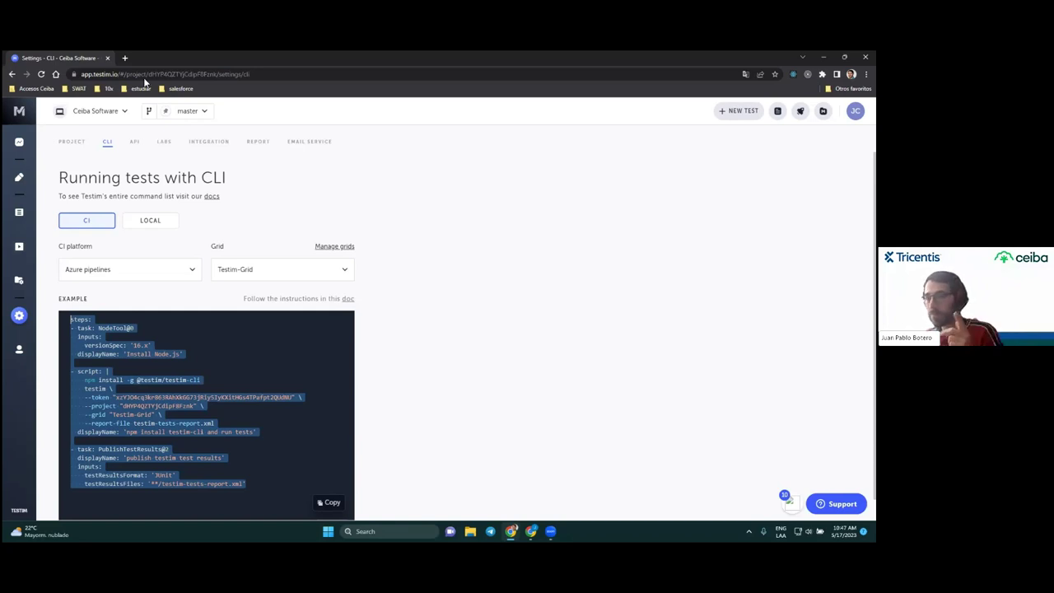
# Show the project's available branches and the list of projects
pyautogui.click(201, 111)
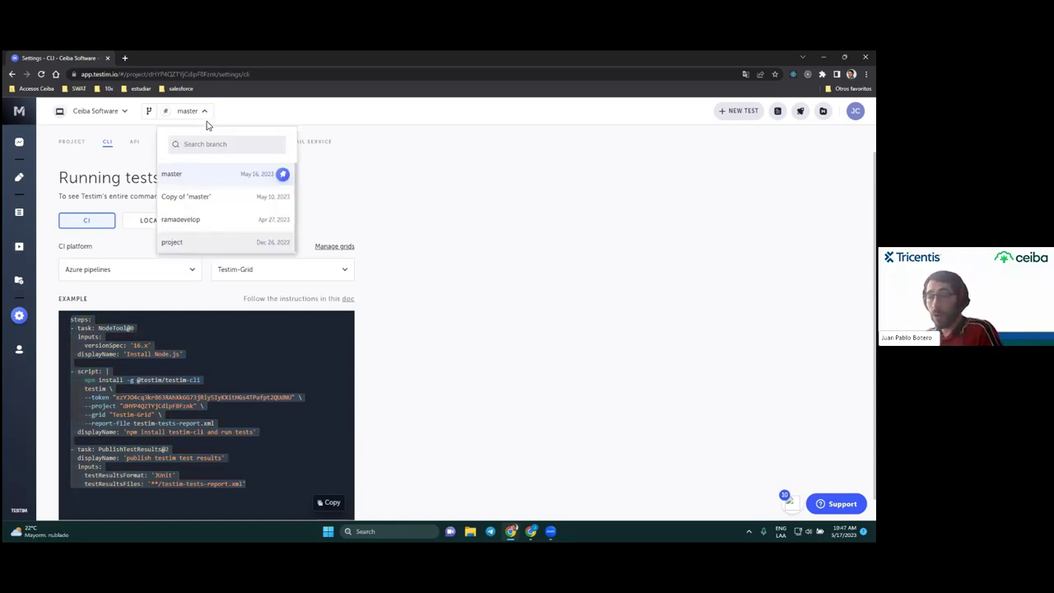
pyautogui.click(112, 110)
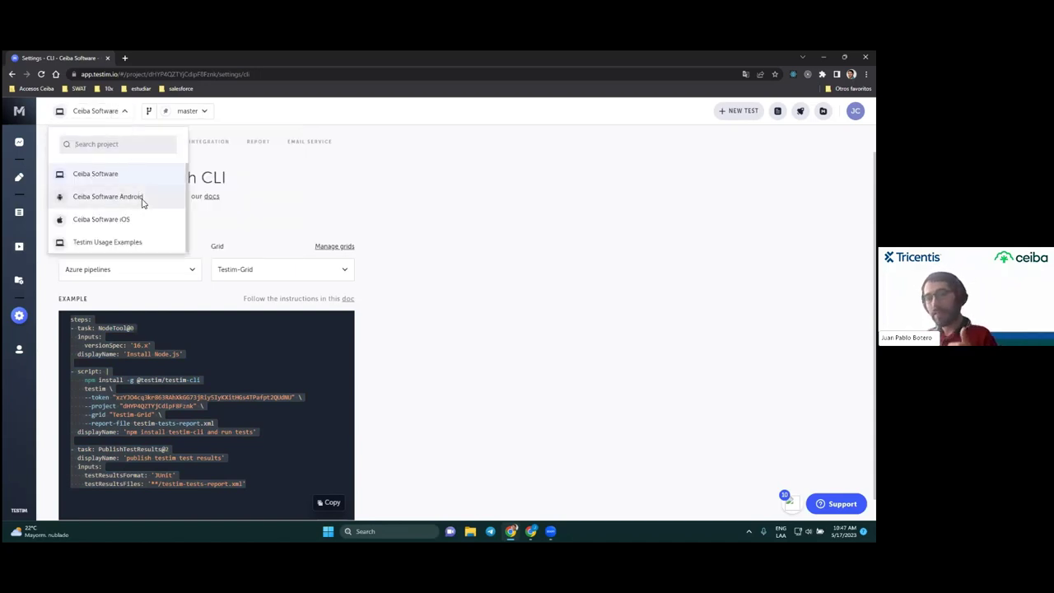